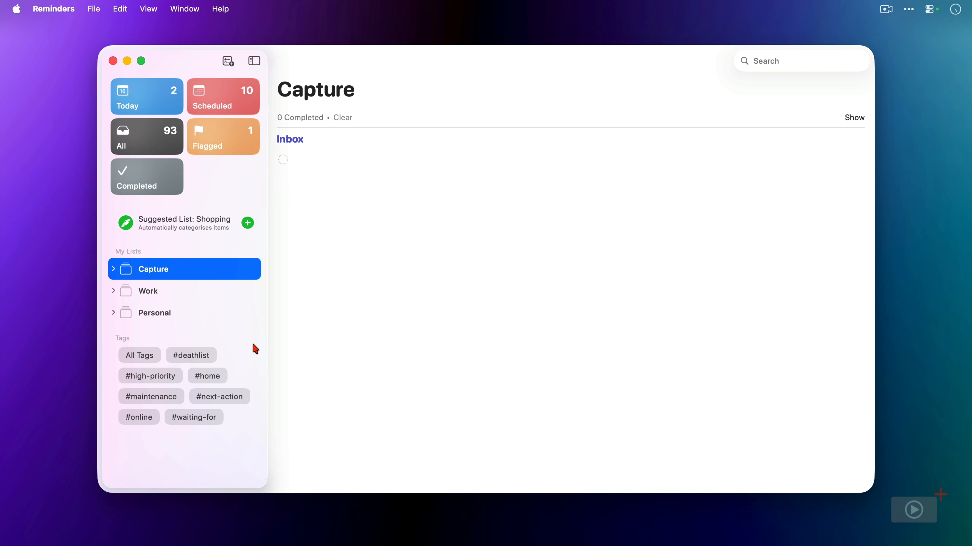
Filter the tagged reminders to those carrying both #deathlist and #high-priority
click(127, 359)
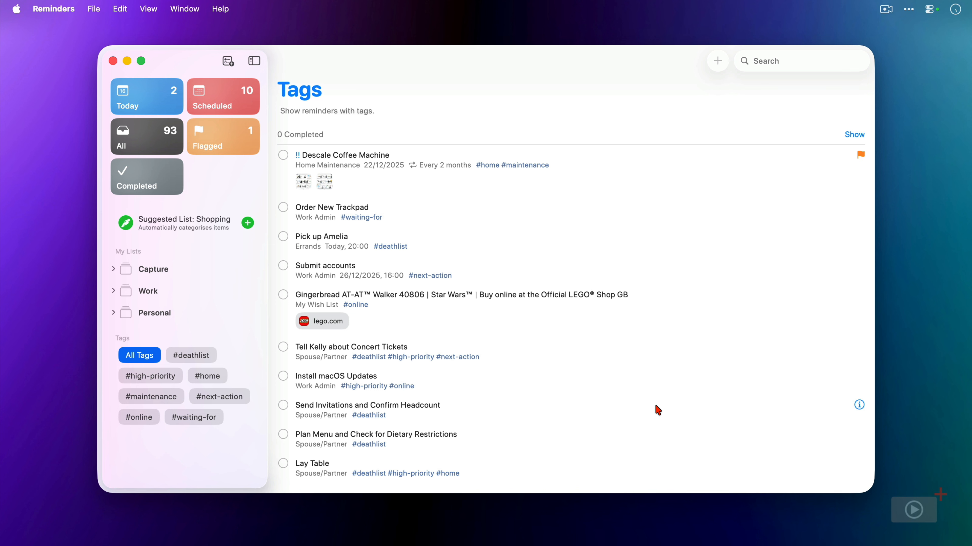
click(198, 356)
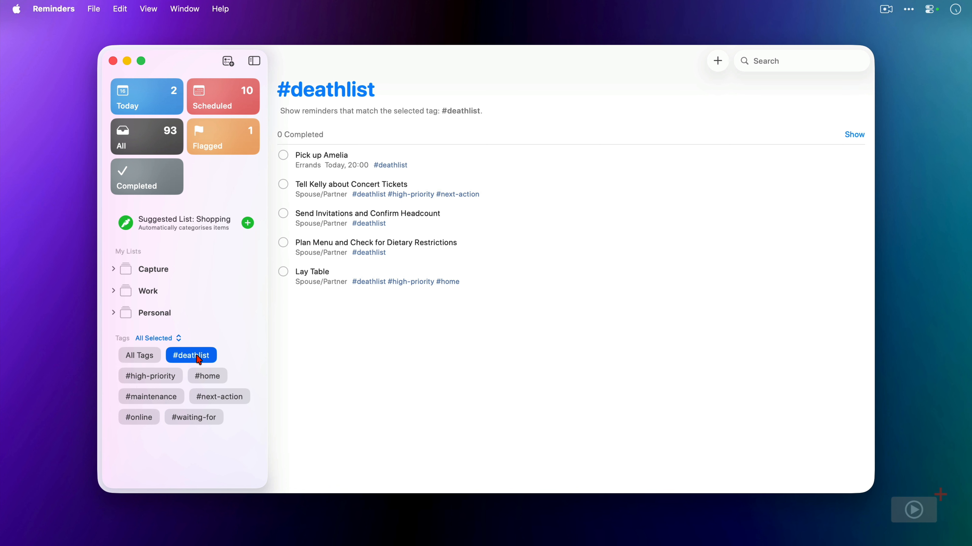
click(152, 378)
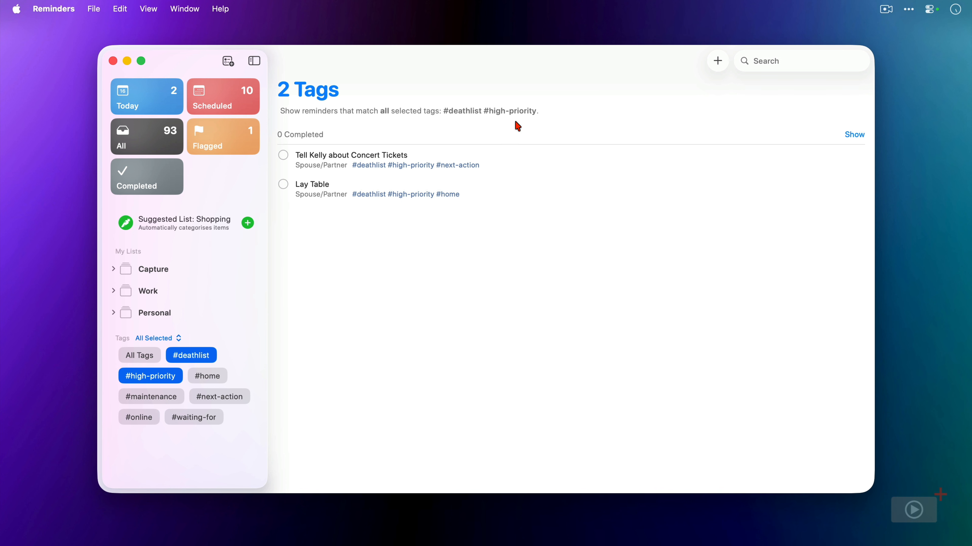
Switch the tag filter to match any selected tag, exclude #home and include #online
click(178, 341)
click(176, 328)
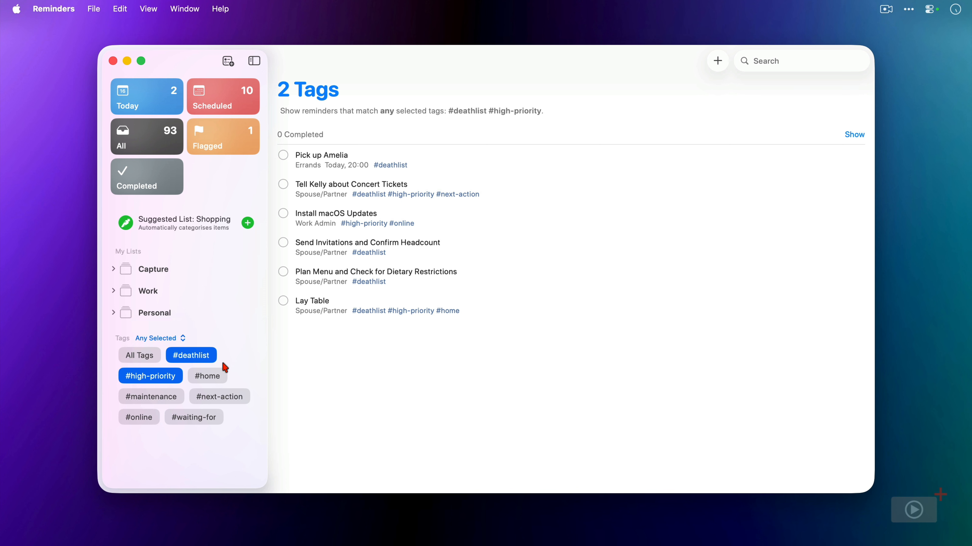
click(216, 379)
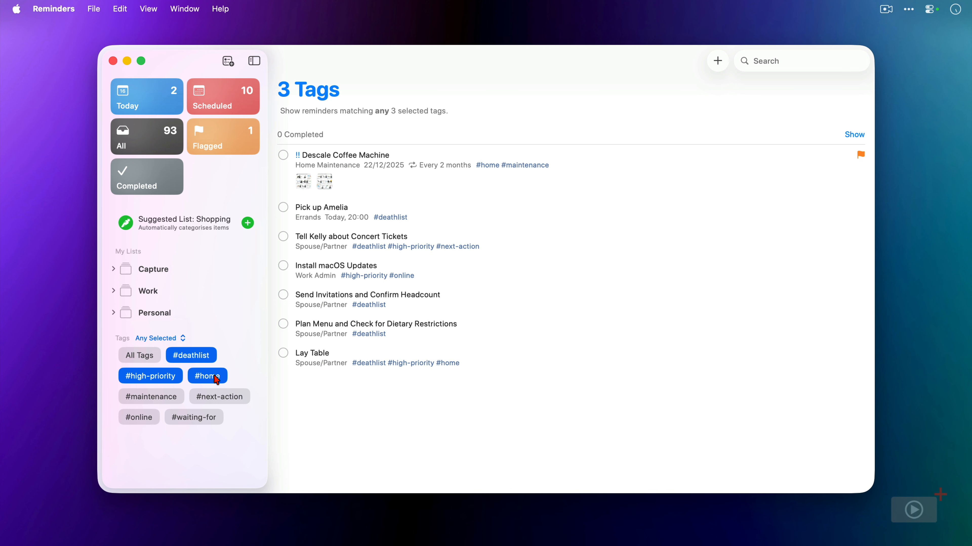
click(217, 380)
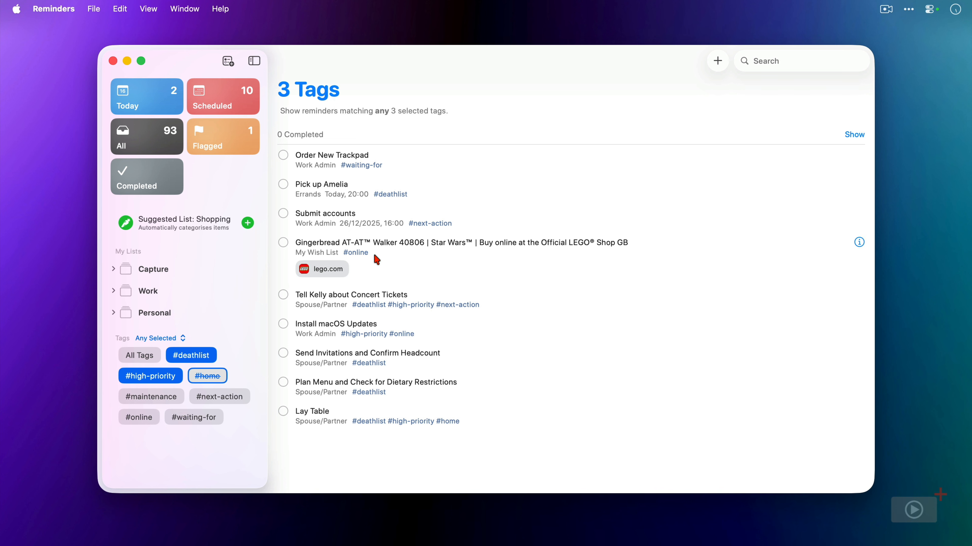
click(146, 421)
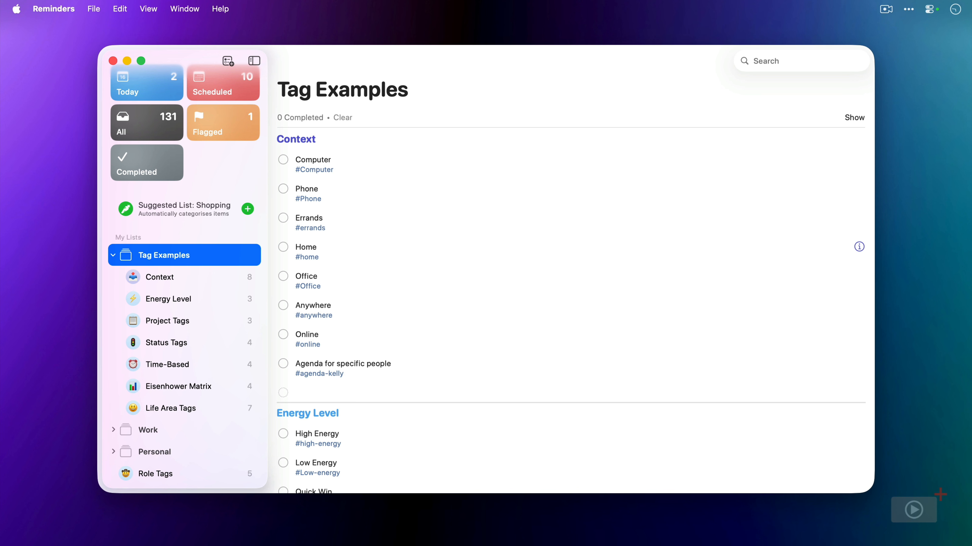
Review the Tag Examples lists from Context and Energy Level through Project, Status, Time-Based, Eisenhower Matrix and Life Area Tags
click(185, 277)
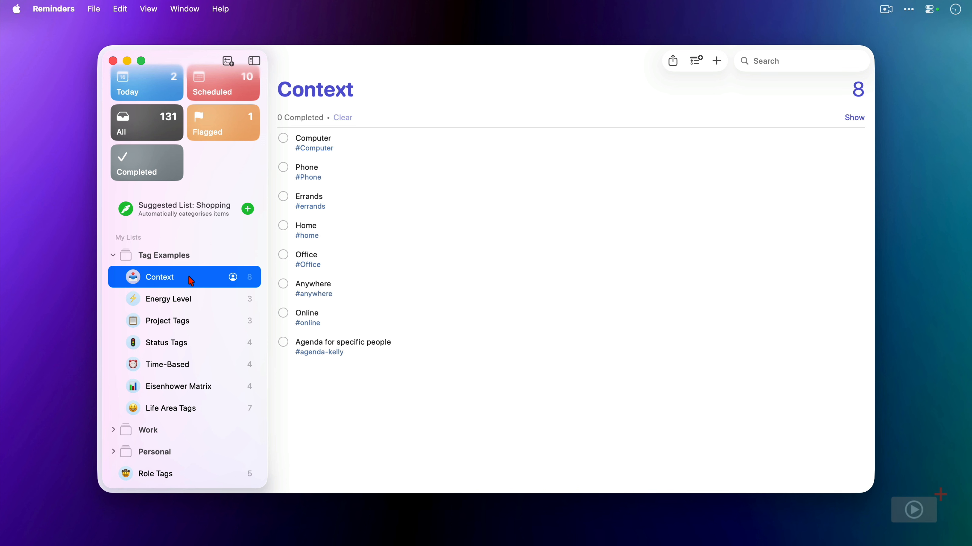
click(205, 300)
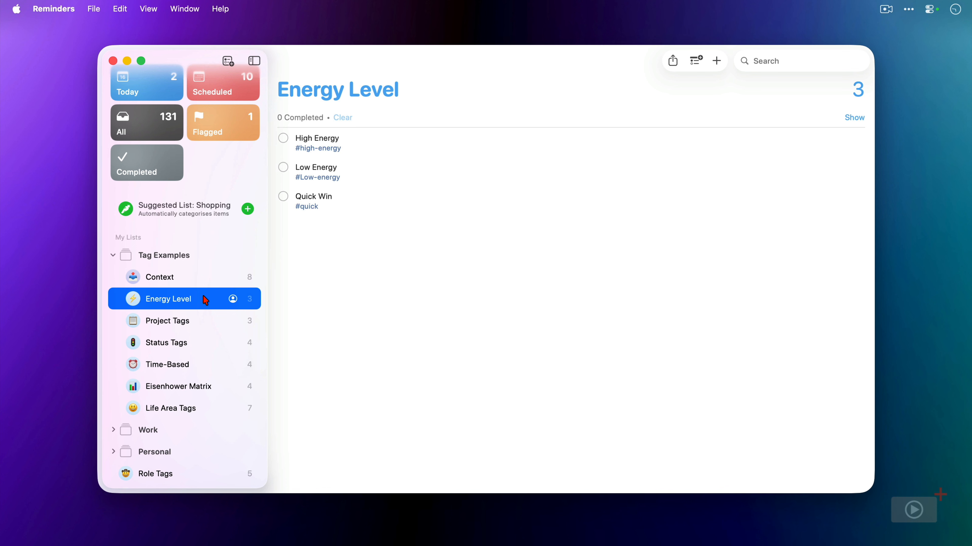
click(218, 325)
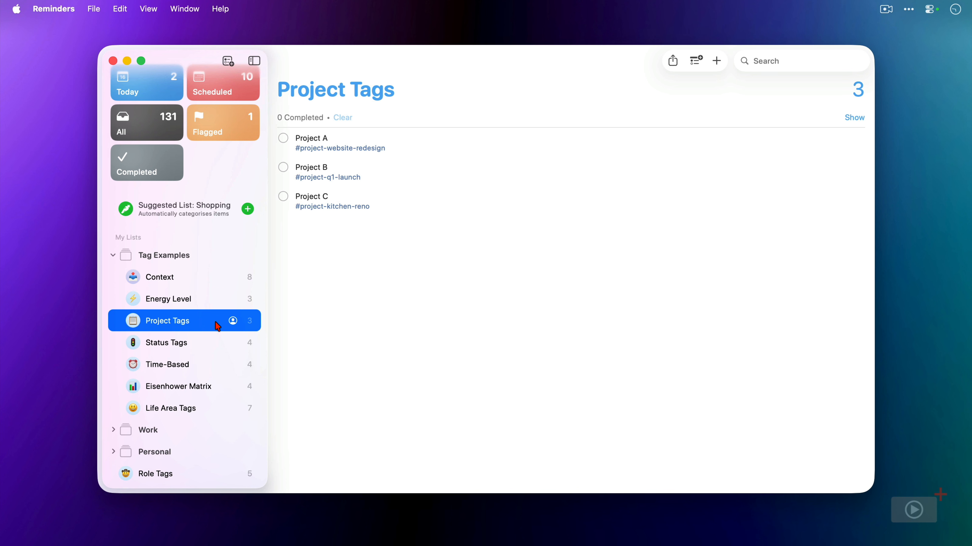
click(221, 343)
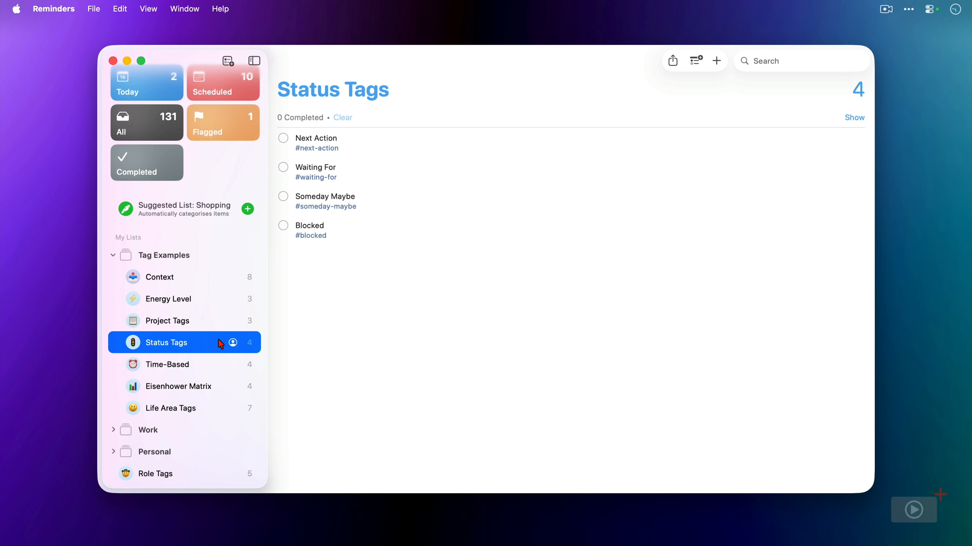
click(219, 368)
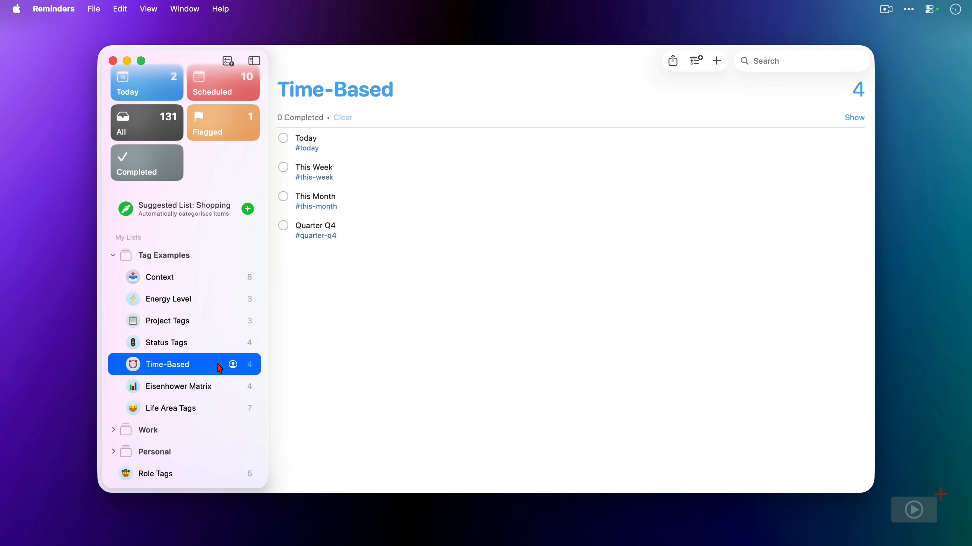
click(223, 388)
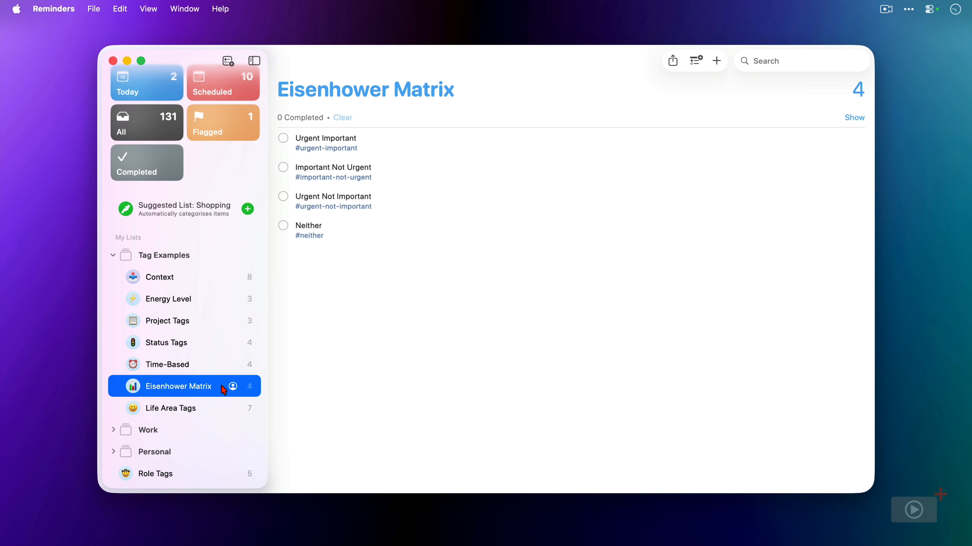
click(226, 410)
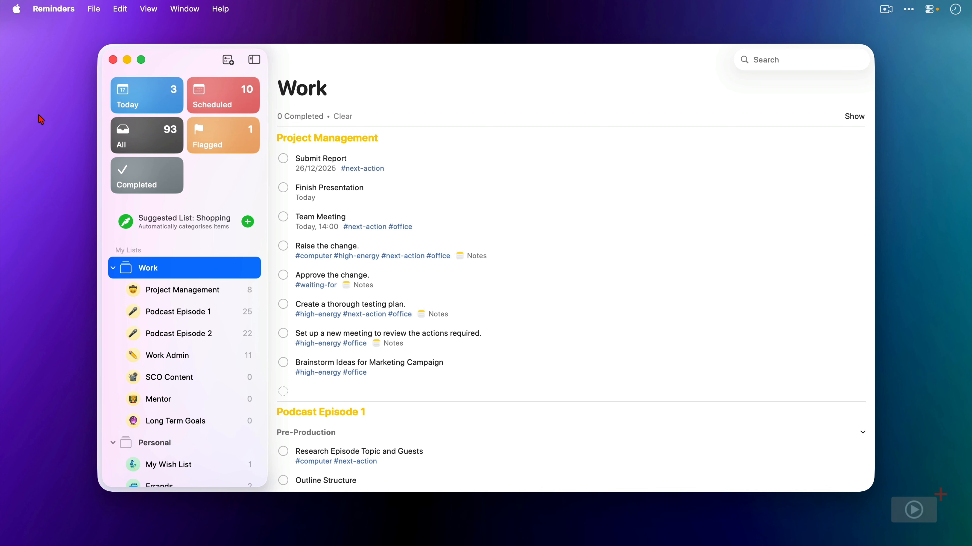
Look through the built-in smart lists Today, Scheduled, All, Flagged and Completed
click(143, 96)
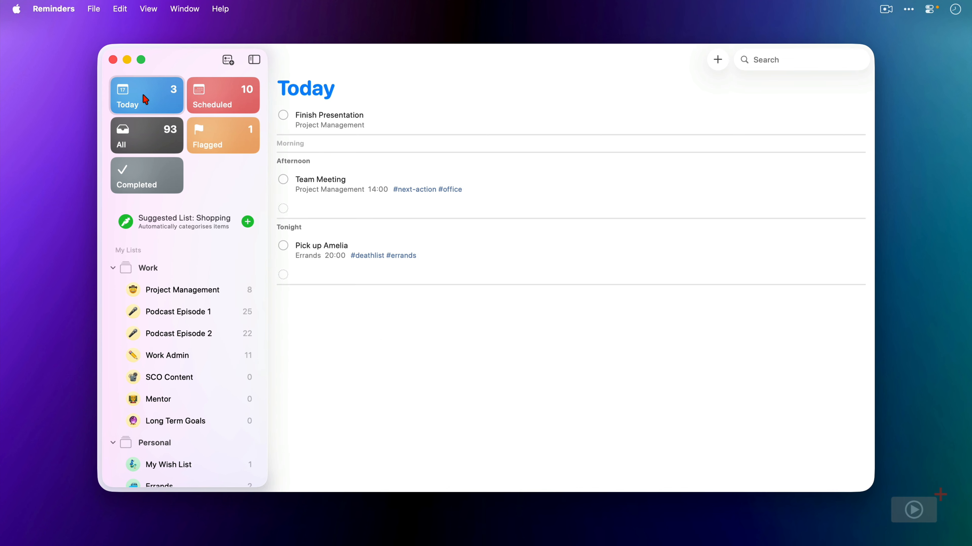
mouse_move(421, 121)
click(214, 95)
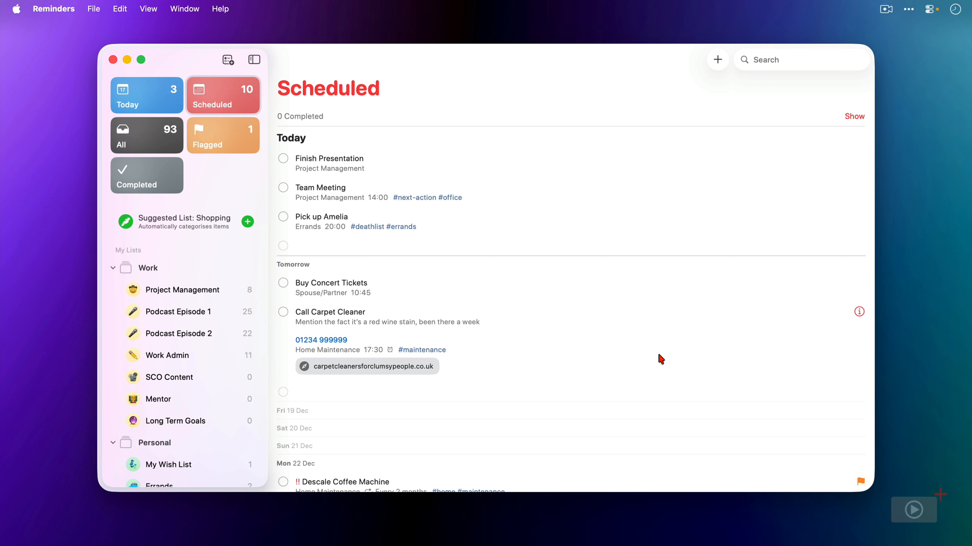
scroll(661, 359, down, 10)
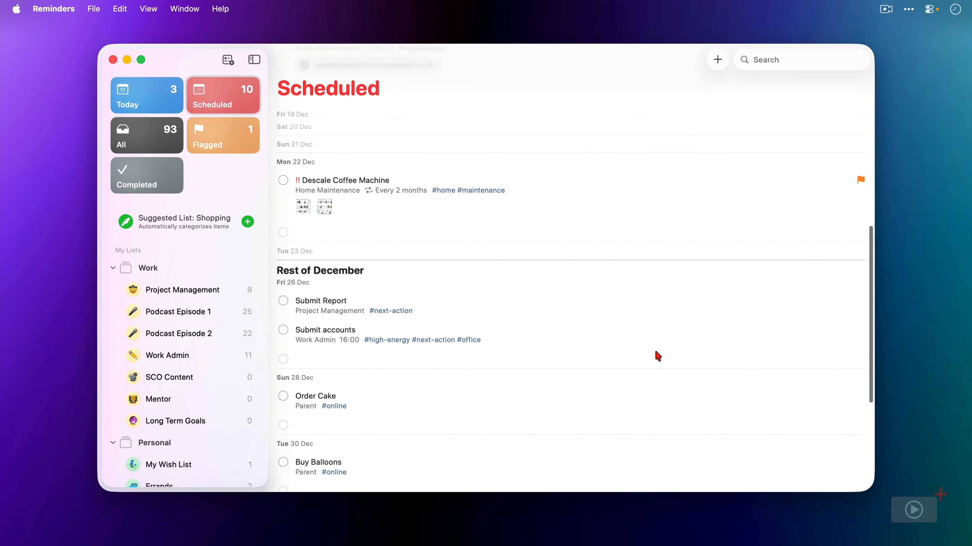
scroll(658, 356, down, 10)
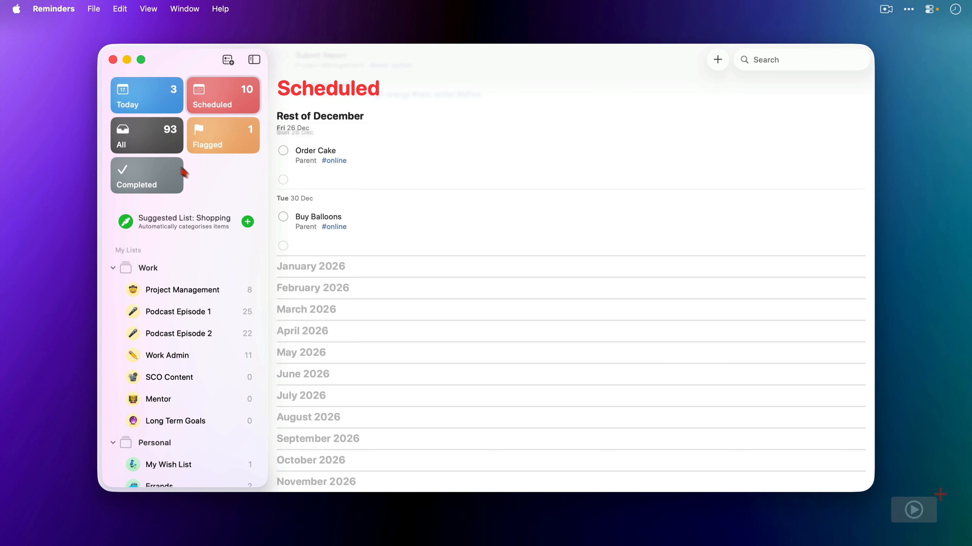
click(142, 138)
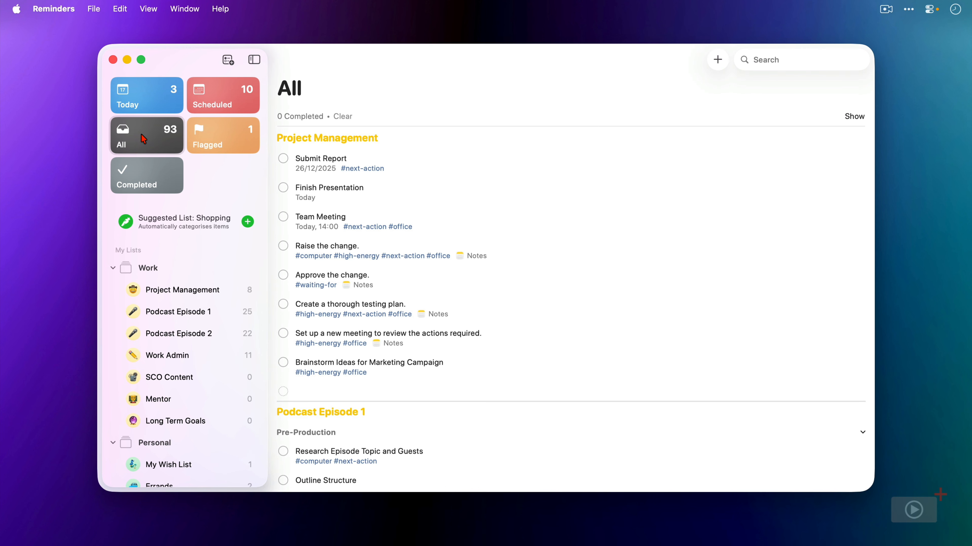
click(231, 146)
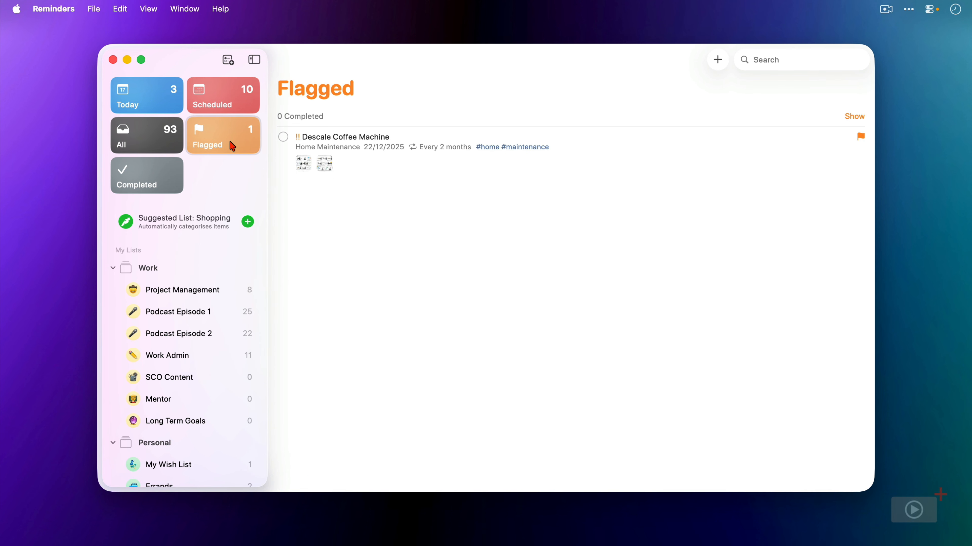
click(145, 180)
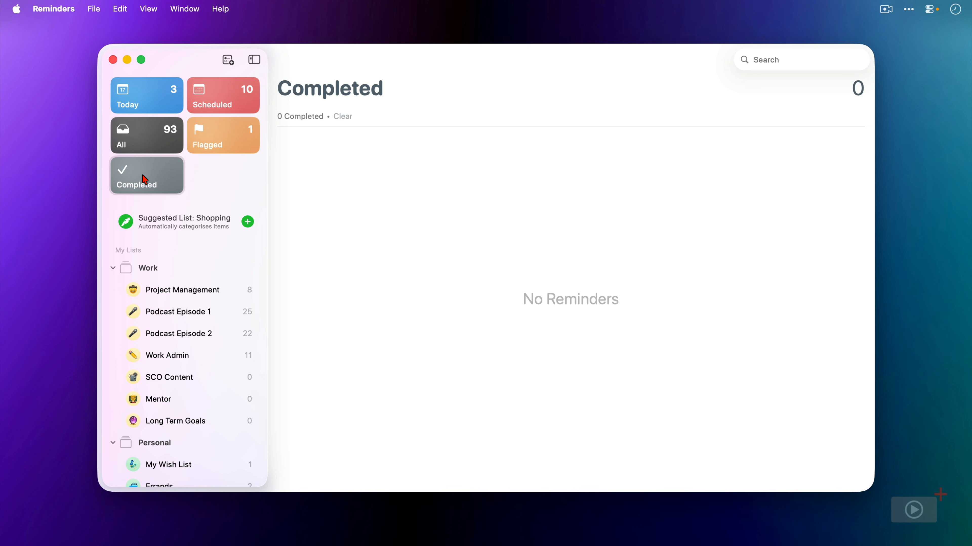
Examine the grouping, hiding and sorting options available for the Today smart list
right_click(159, 94)
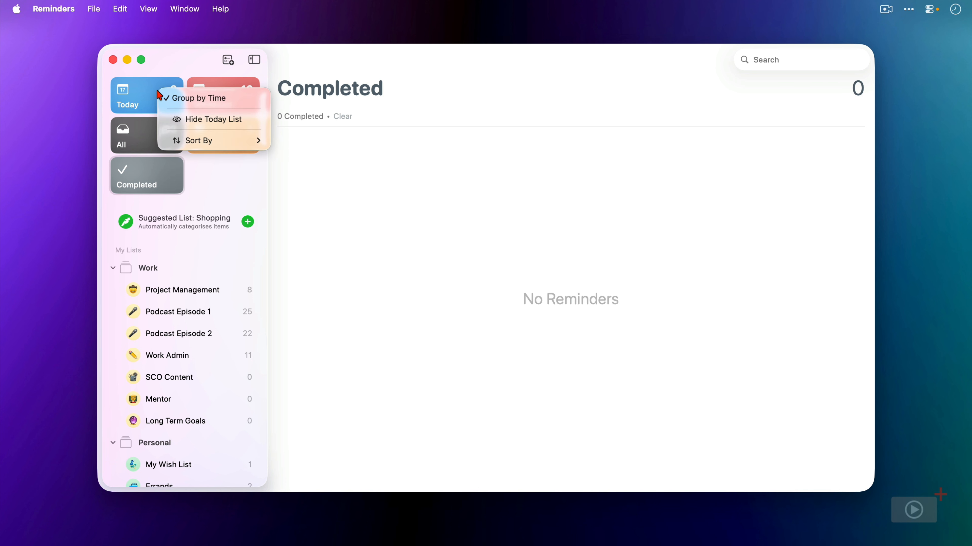
mouse_move(190, 142)
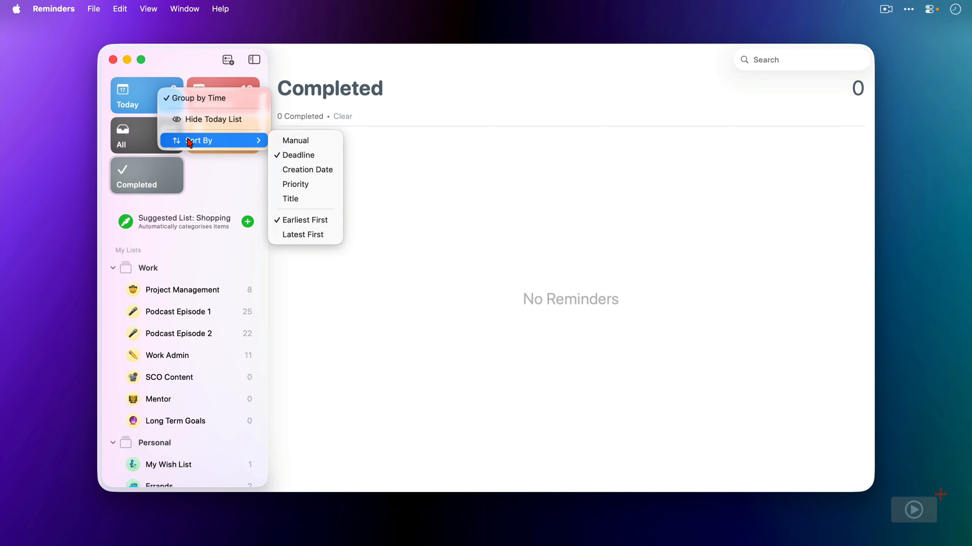
click(130, 99)
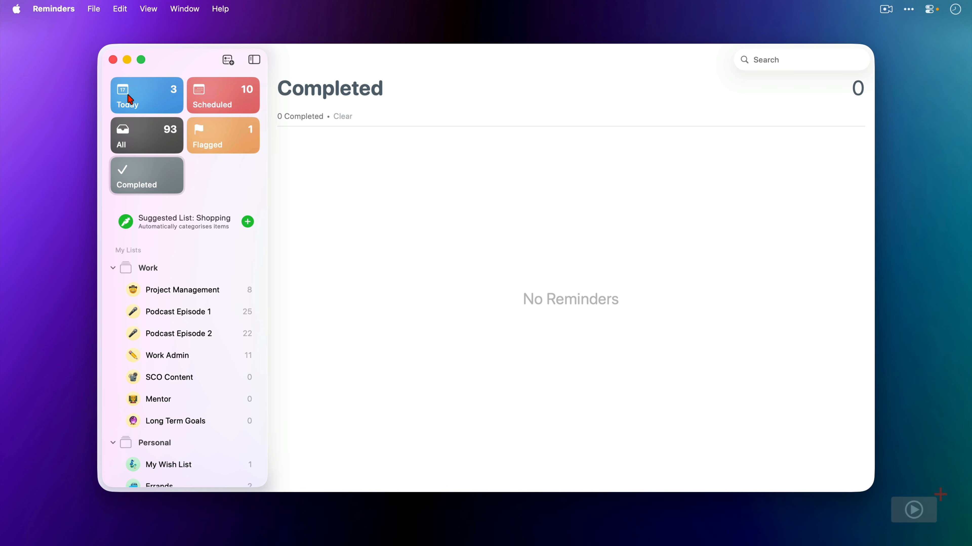
Open the All smart list and hide it from the sidebar
click(148, 137)
right_click(149, 138)
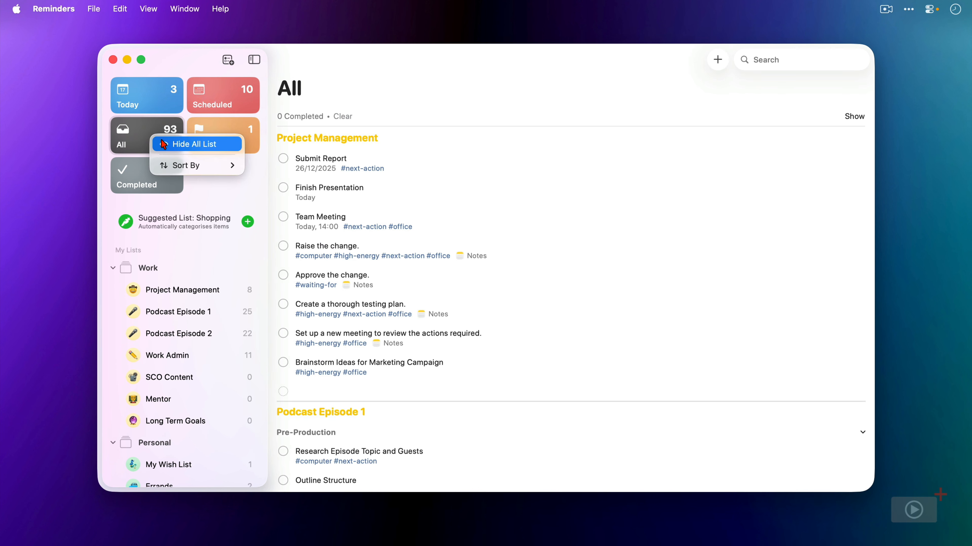
click(158, 144)
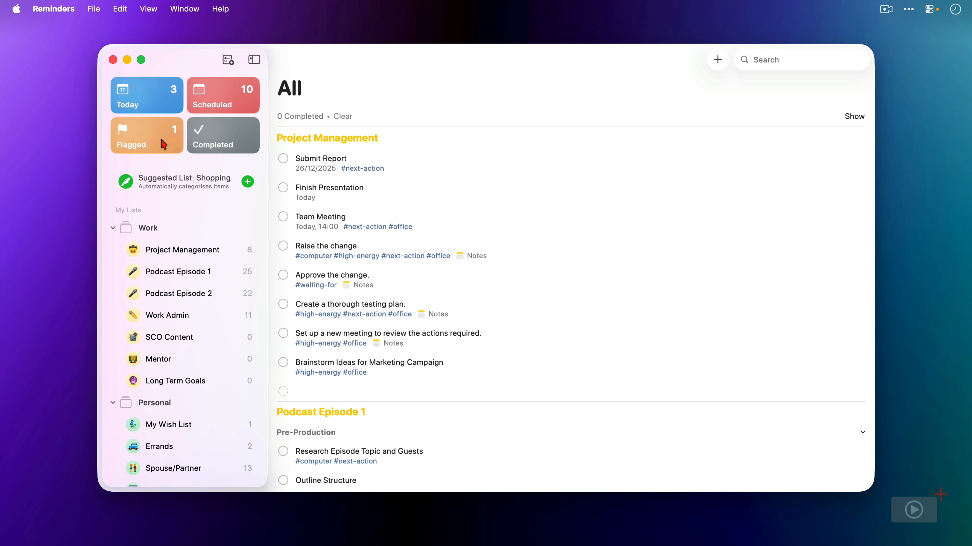
Show the hidden All smart list in the sidebar again
click(149, 9)
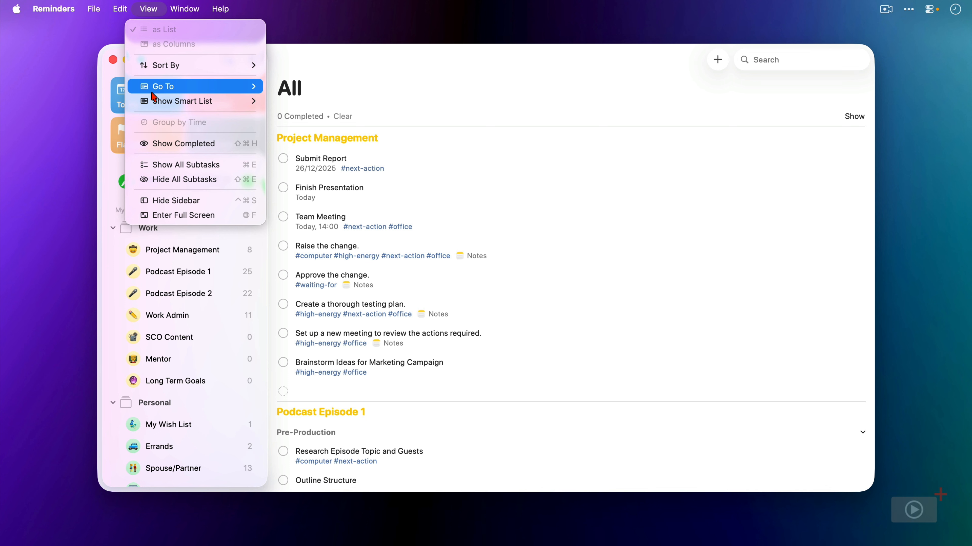
mouse_move(156, 101)
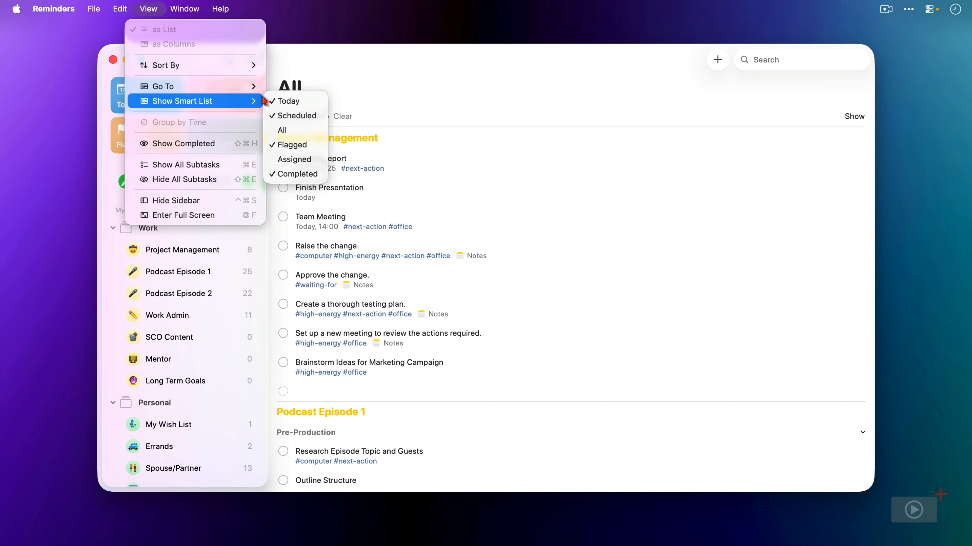
click(282, 131)
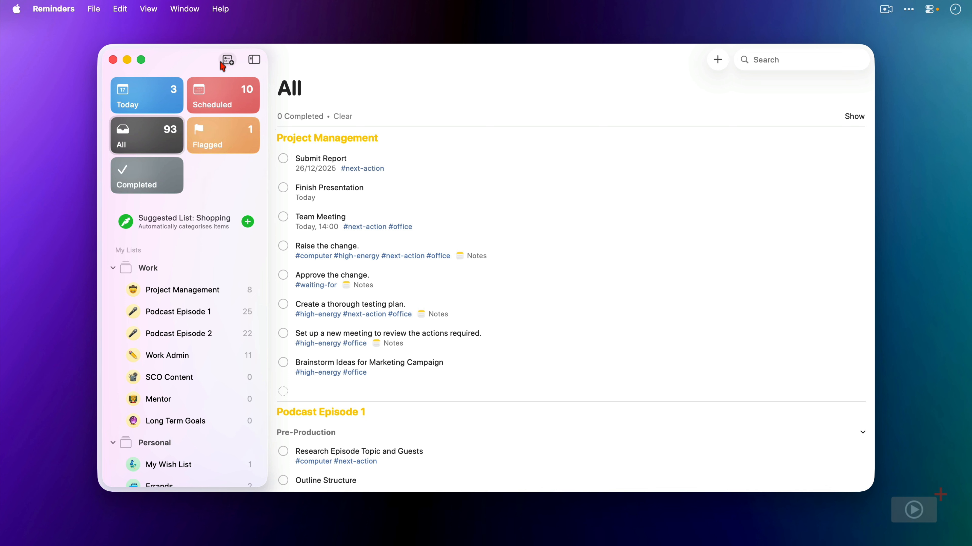
Start a new list of type Smart List and name it "Office - Deep Work - Priority"
click(227, 60)
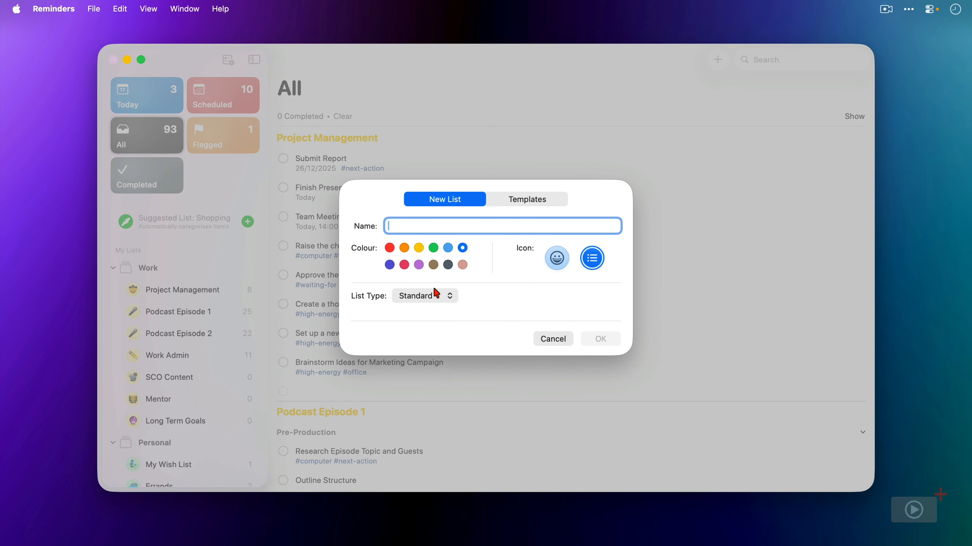
click(437, 296)
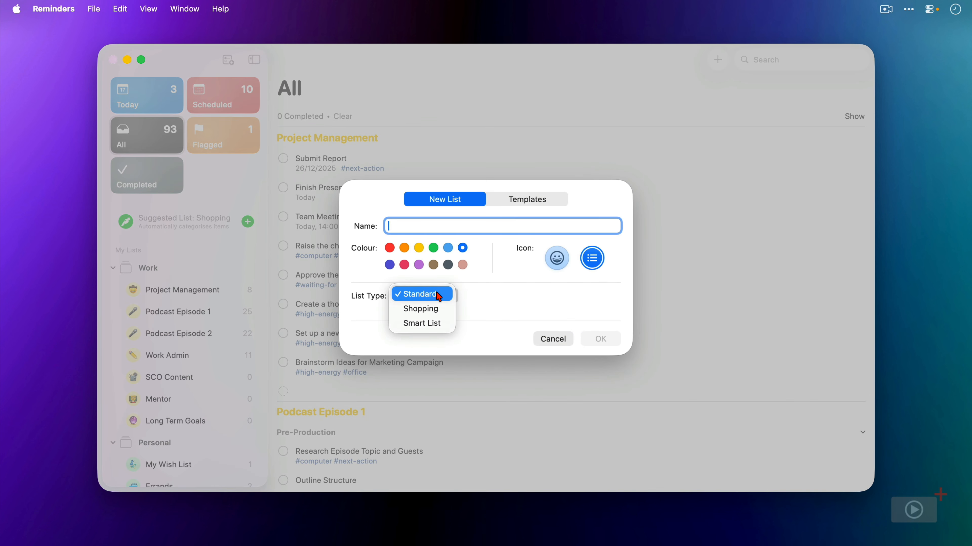
click(433, 323)
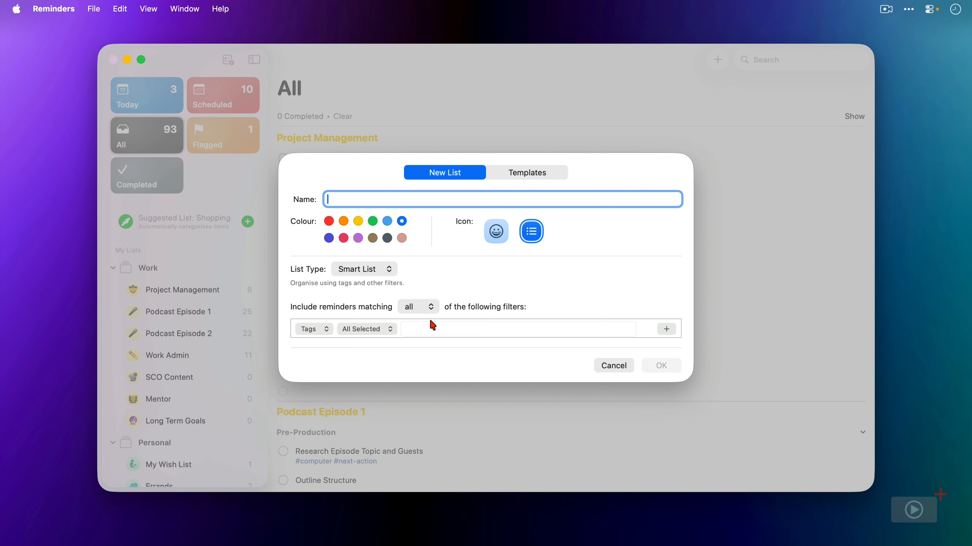
text(Office -)
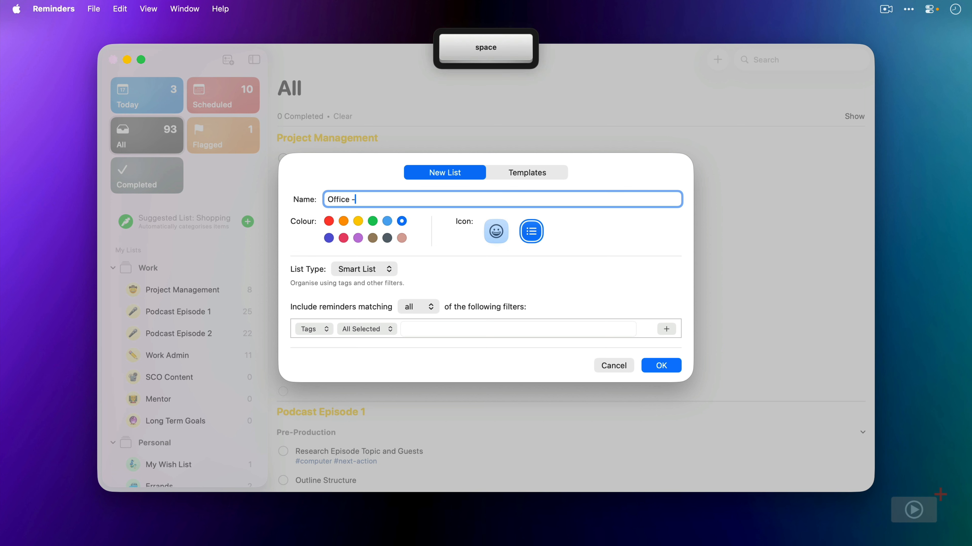
text( Deep Work - )
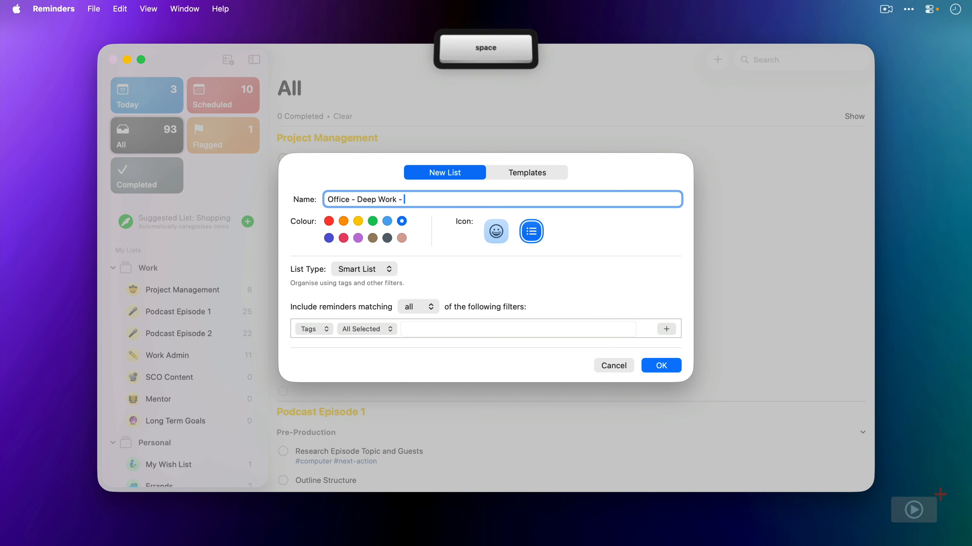
text(Priority)
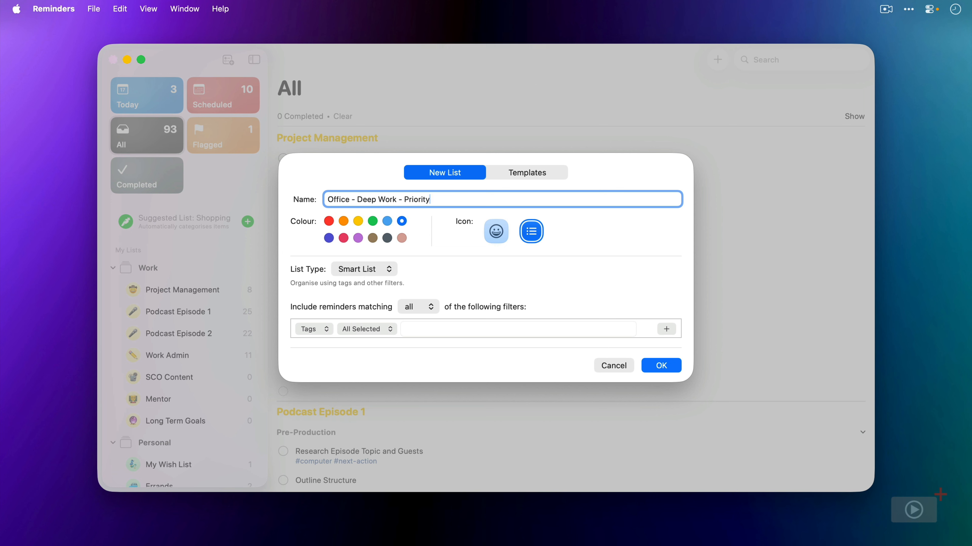
Set the new smart list's colour to red and its icon to the fire emoji
click(329, 222)
click(496, 231)
text(fire)
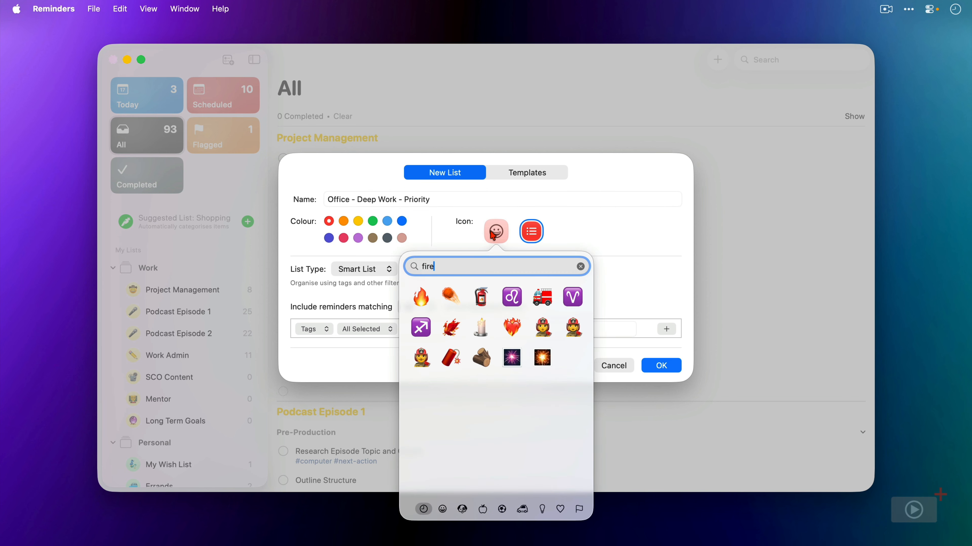
click(420, 299)
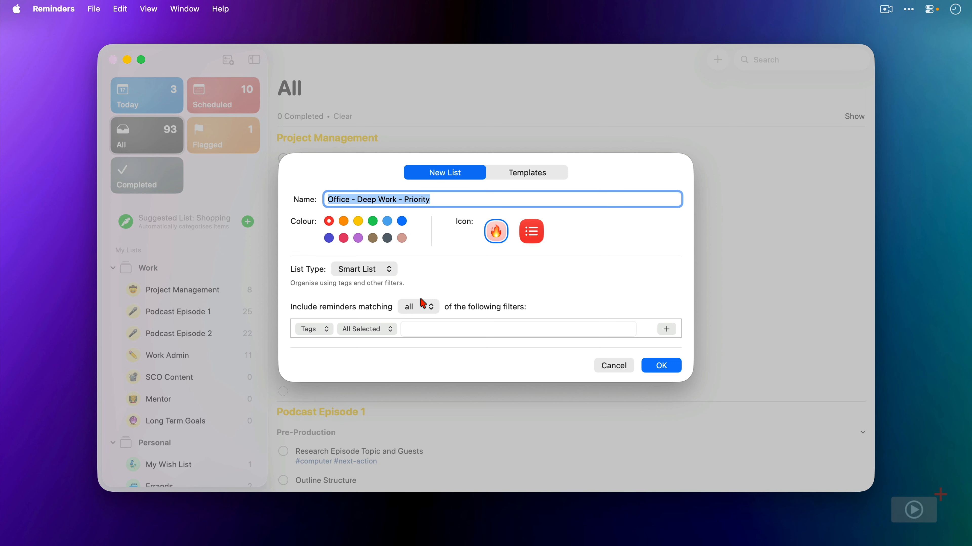
Examine the all/any matching options and the available filter types, keeping all and Tags selected
click(423, 306)
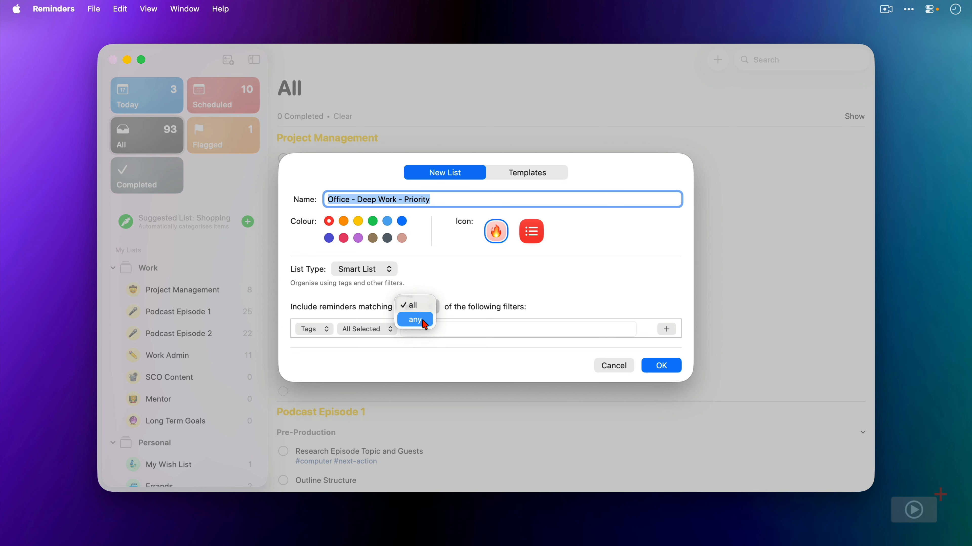
click(453, 280)
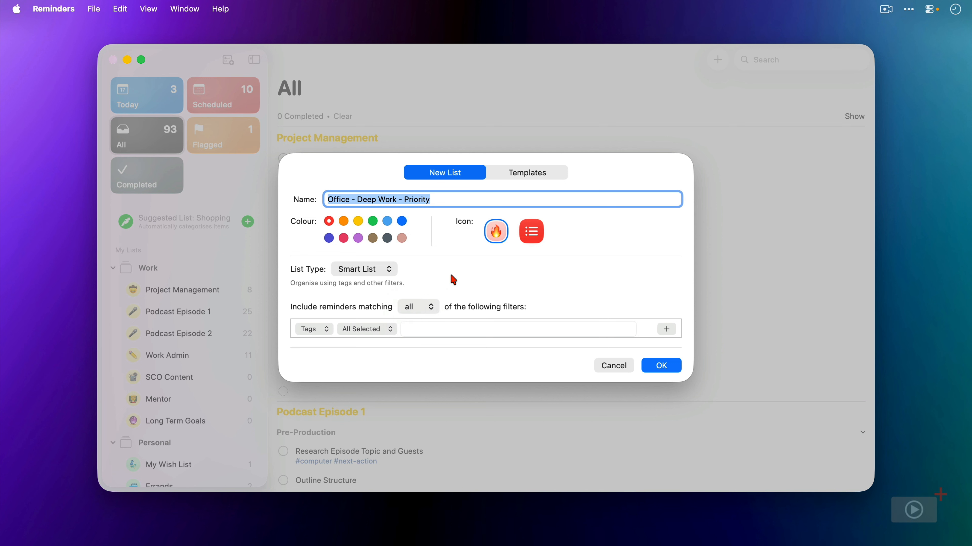
click(315, 332)
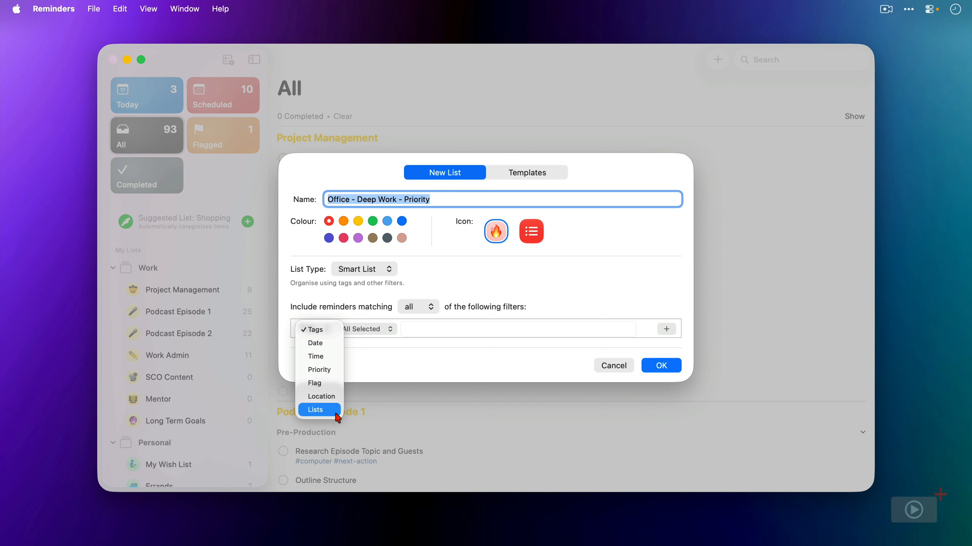
click(329, 330)
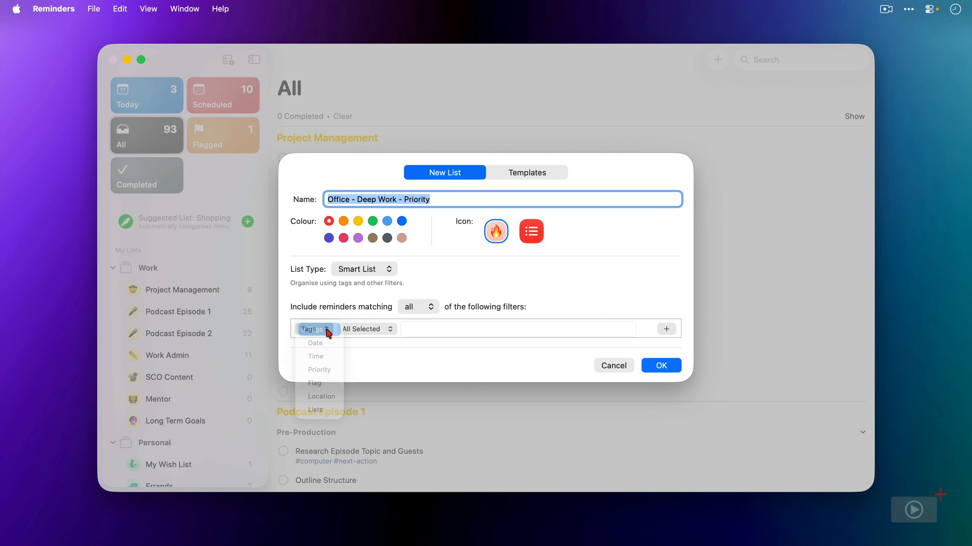
Filter the smart list by All Selected tags #office, #high-energy and #next-action, and create the list
click(375, 330)
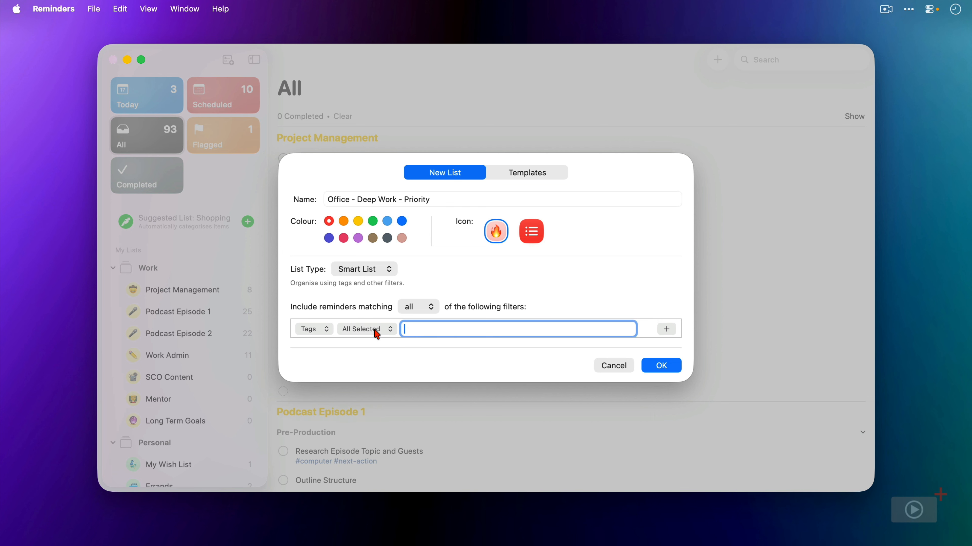
click(375, 330)
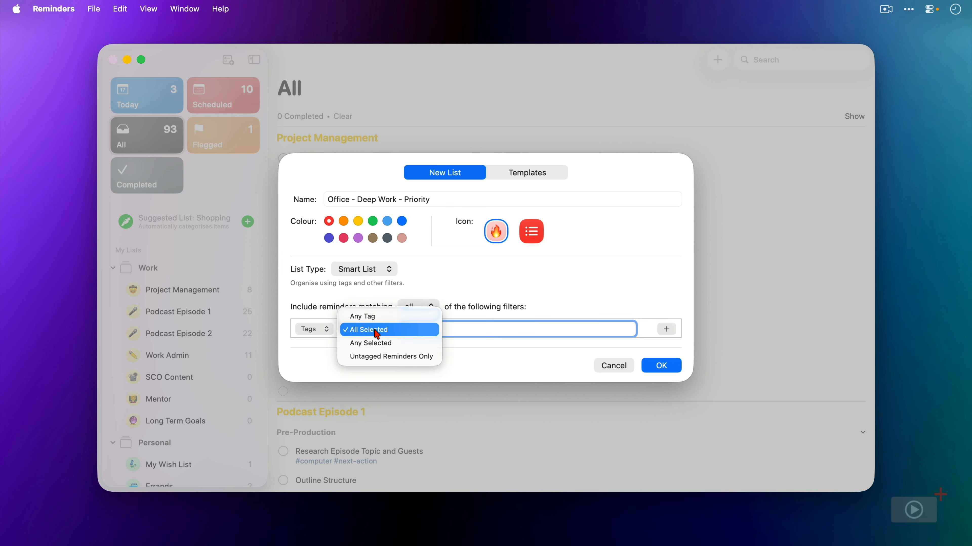
click(389, 331)
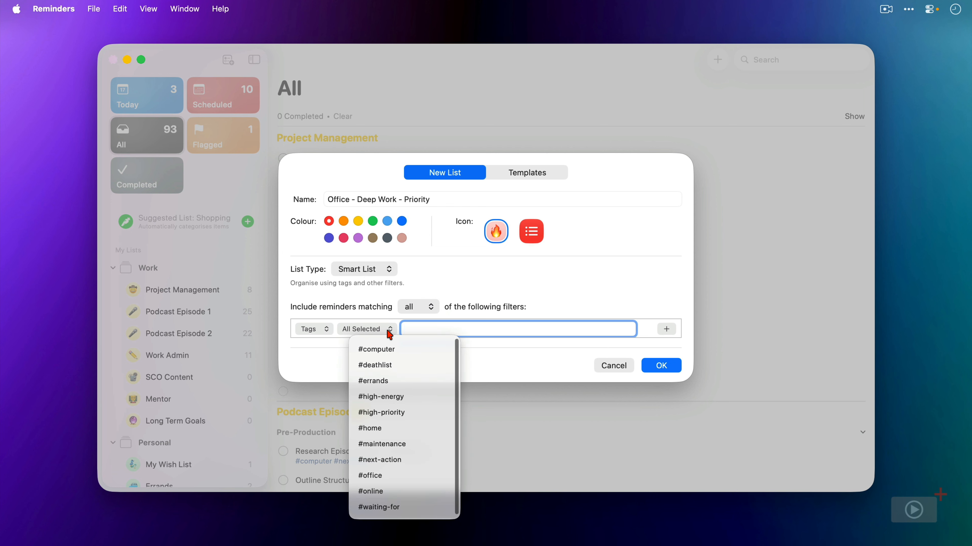
click(410, 479)
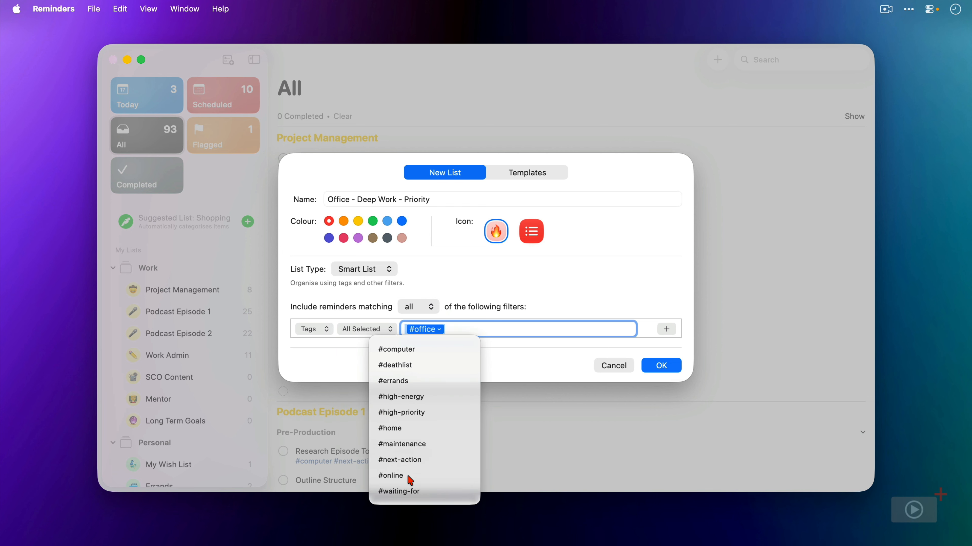
click(414, 397)
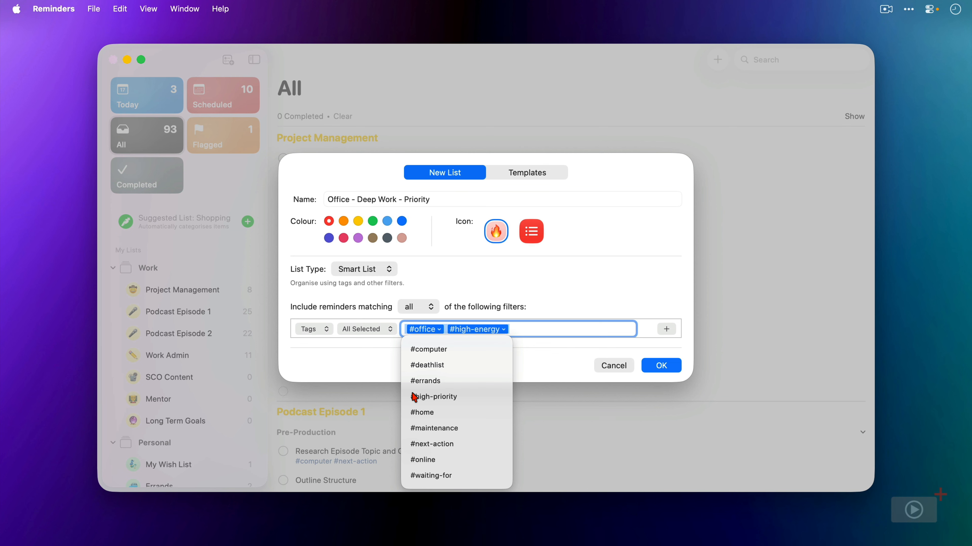
click(457, 444)
click(382, 377)
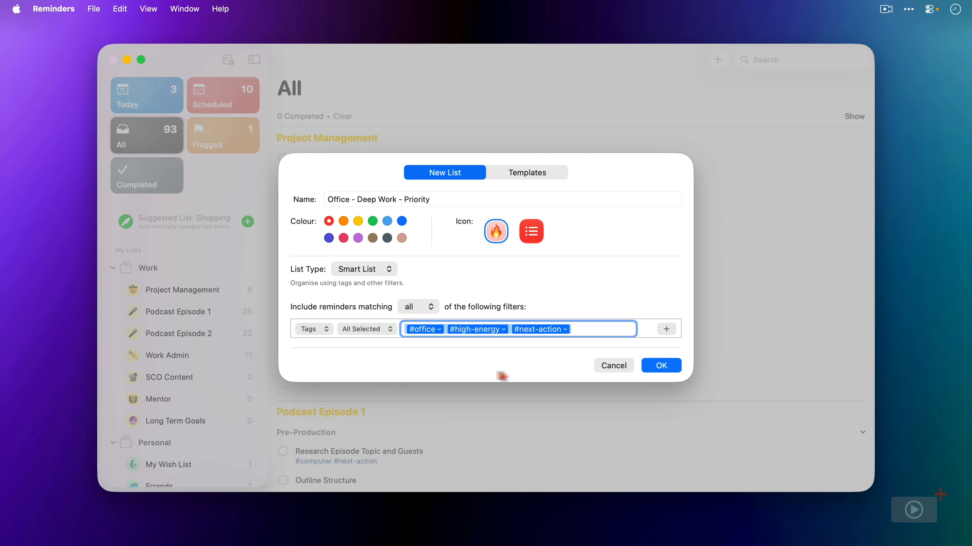
click(663, 370)
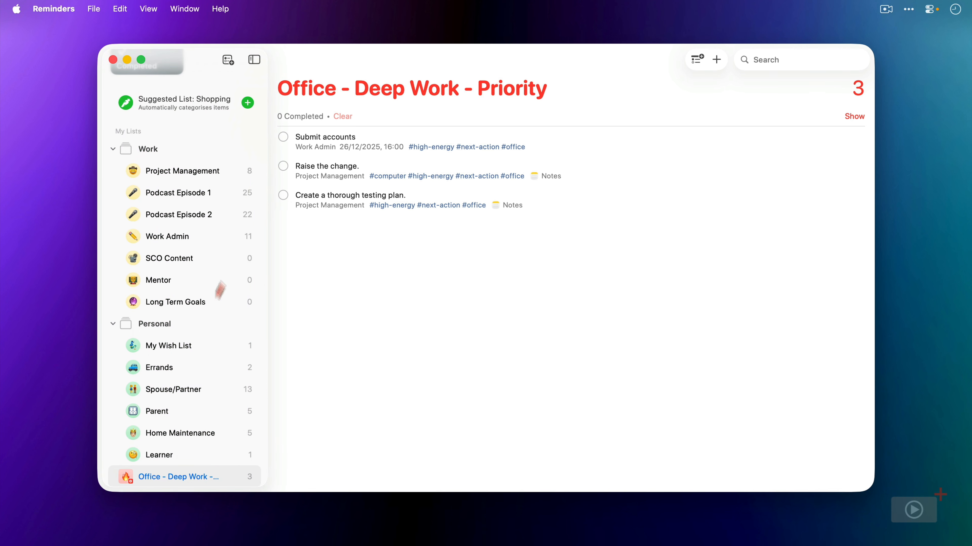
Remove the #high-energy tag from the filters of the Office - Deep Work - Priority smart list and save it
right_click(180, 478)
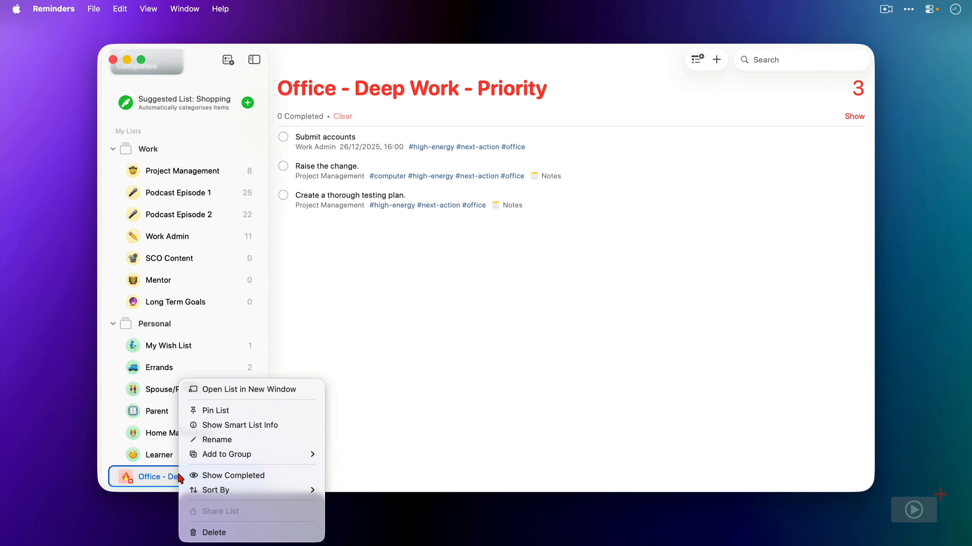
click(236, 425)
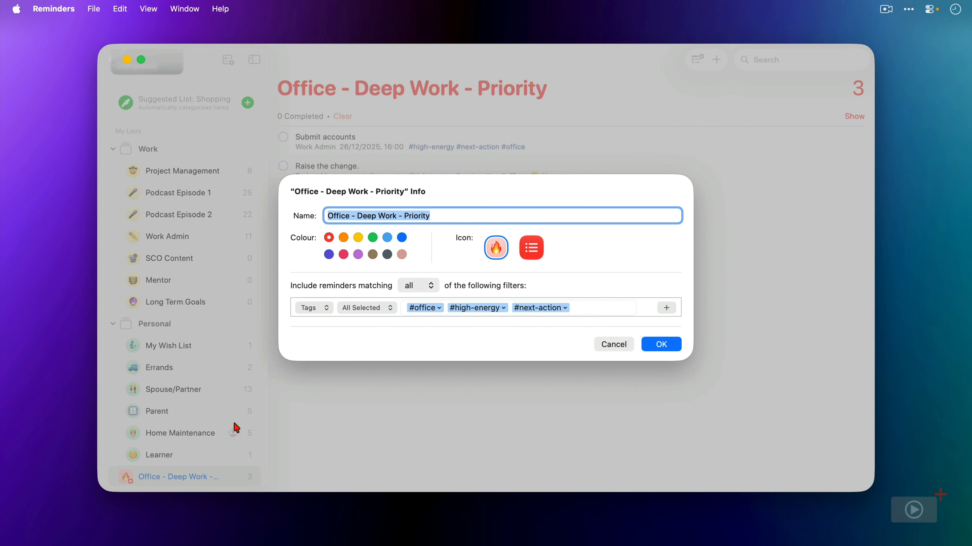
click(594, 306)
key(BackSpace)
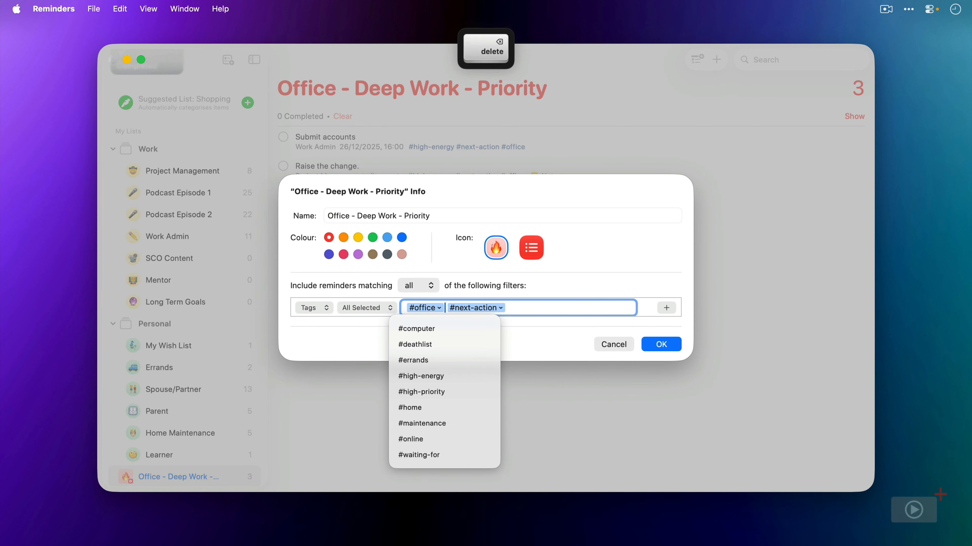
click(554, 333)
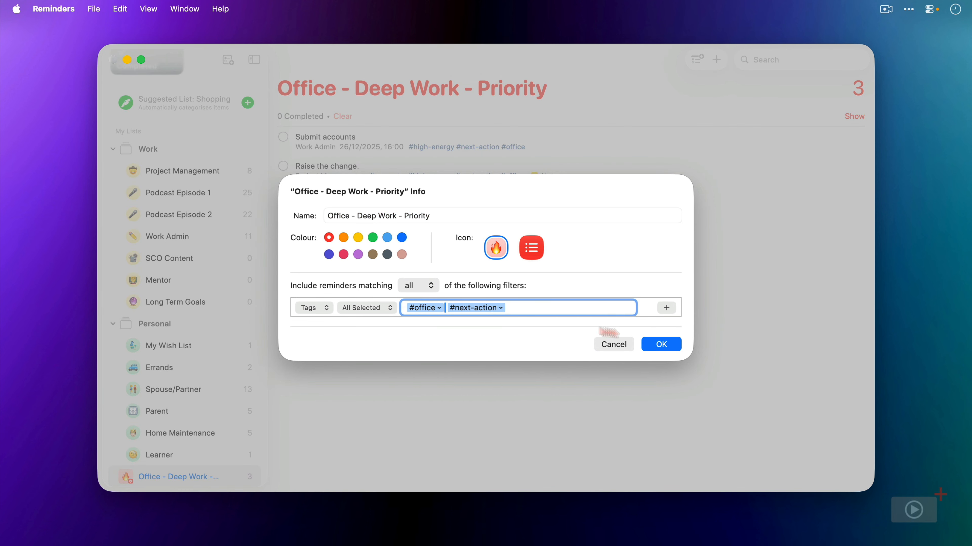
click(682, 347)
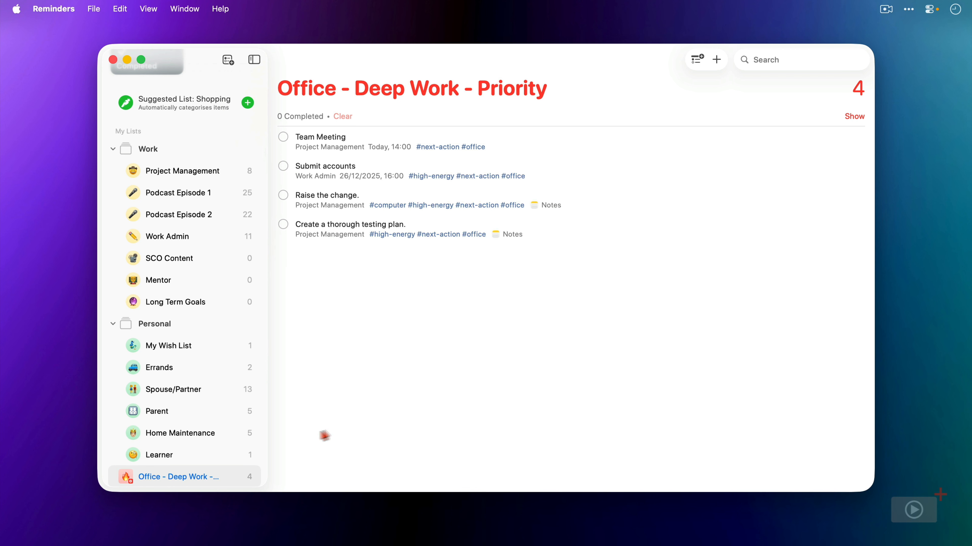
Add a second filter to the Office - Deep Work - Priority smart list with Priority set to High, and save it
right_click(205, 481)
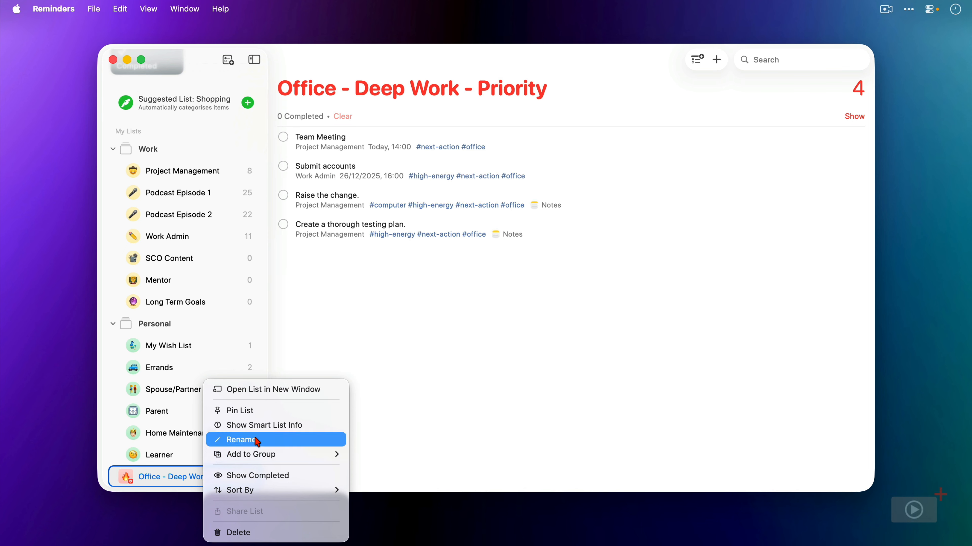
click(269, 426)
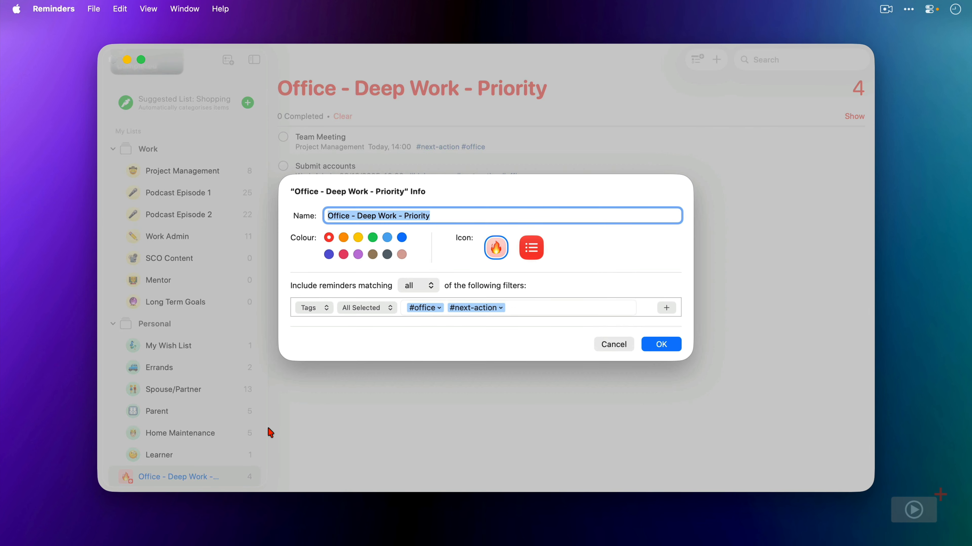
click(667, 307)
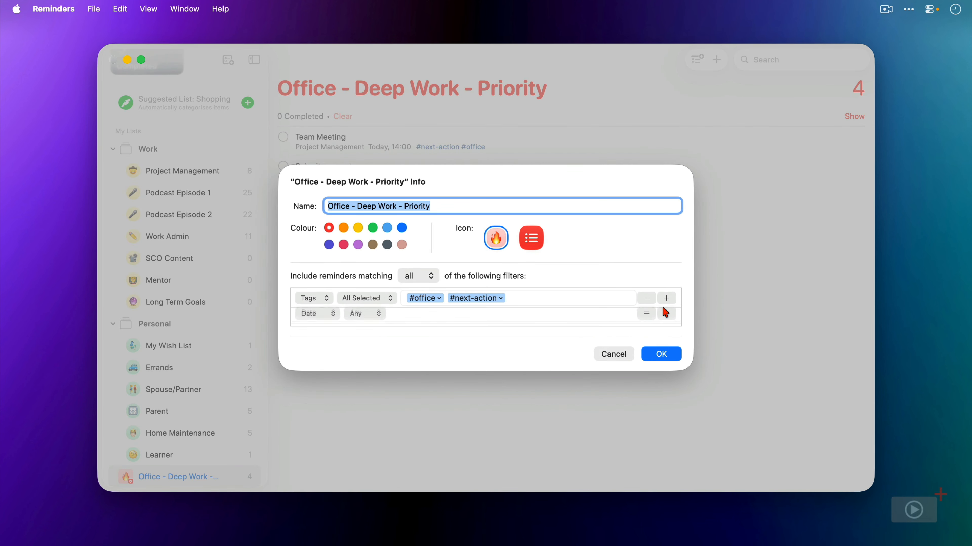
click(309, 317)
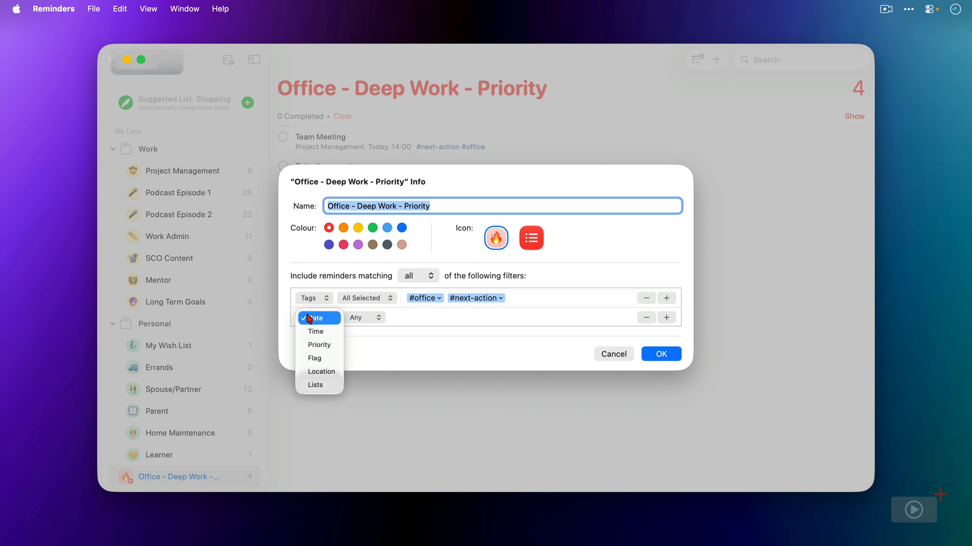
click(311, 345)
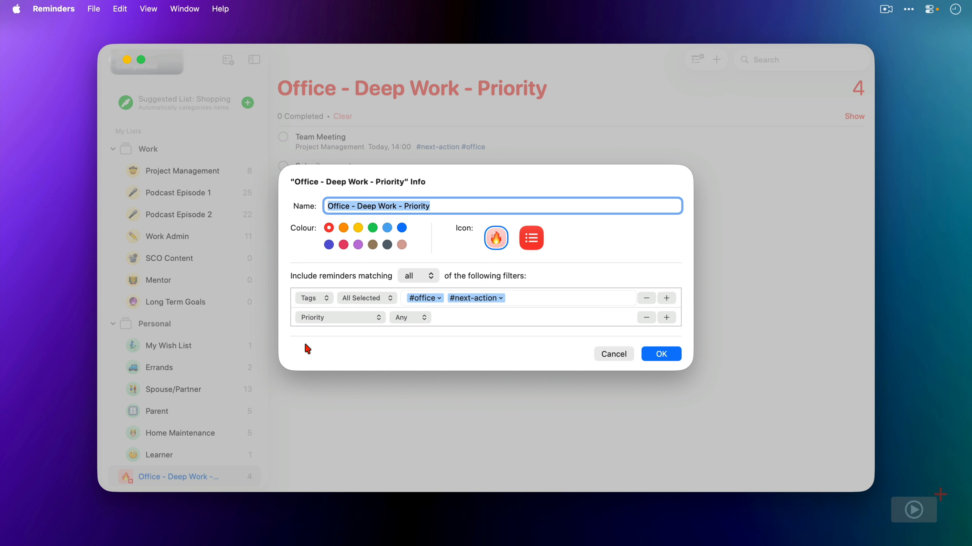
click(411, 318)
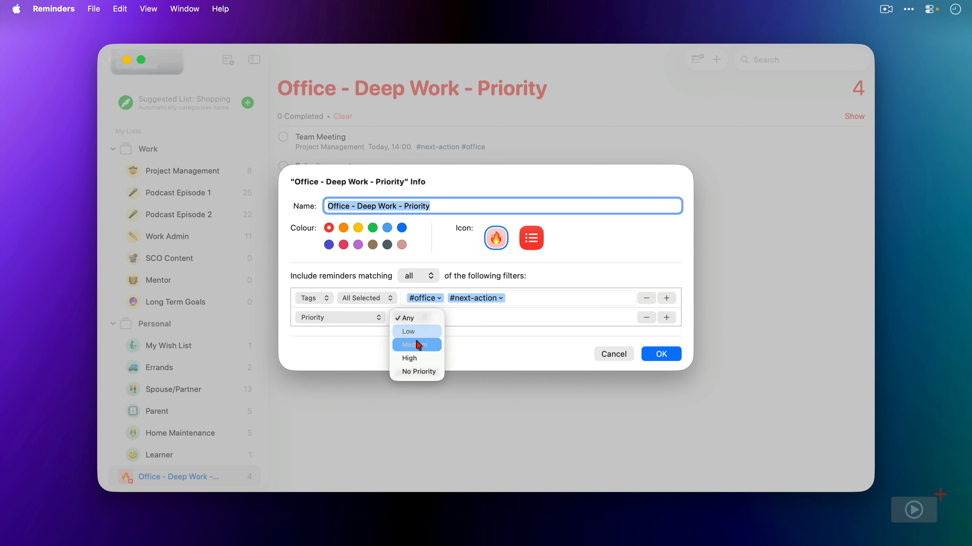
click(417, 358)
click(654, 359)
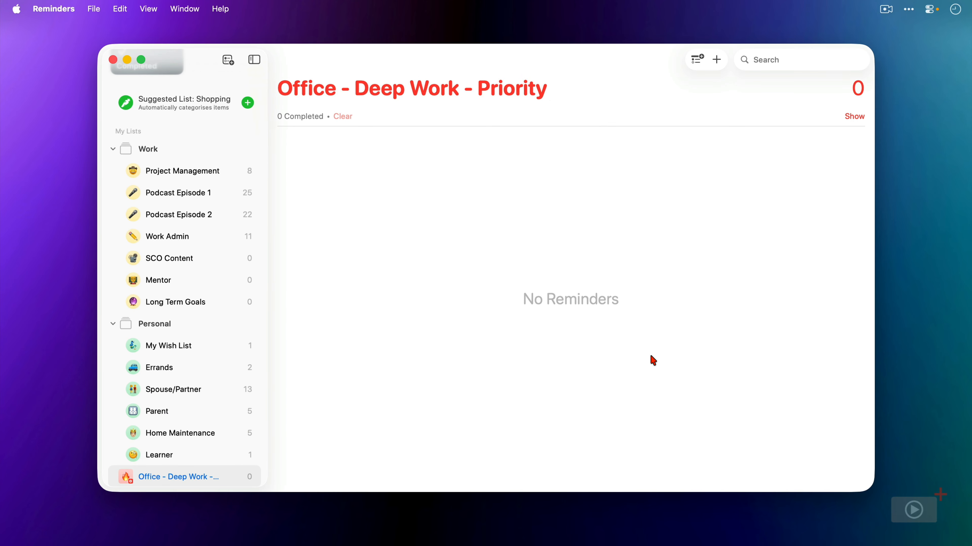
Set the Submit accounts reminder in Work Admin to High priority and reopen the Office - Deep Work - Priority smart list
click(168, 240)
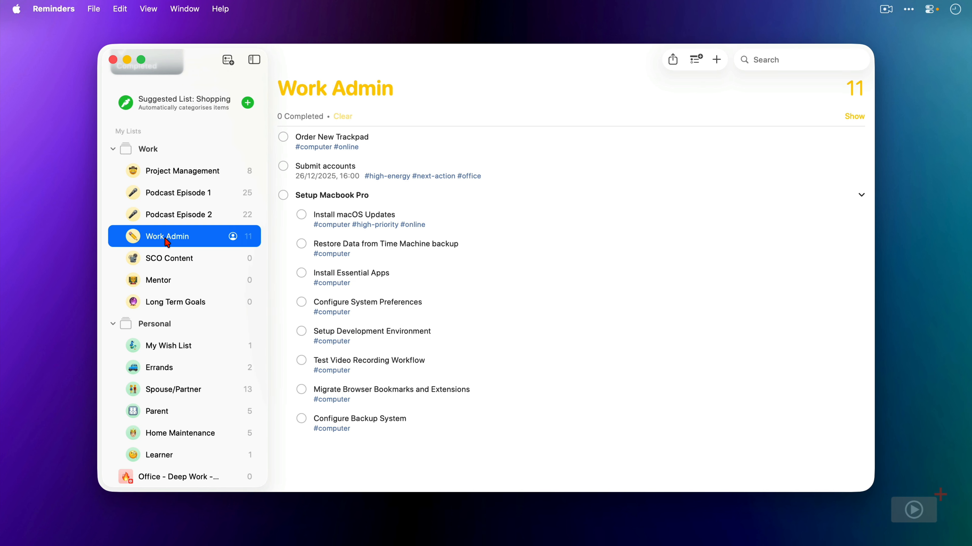
click(505, 178)
right_click(505, 178)
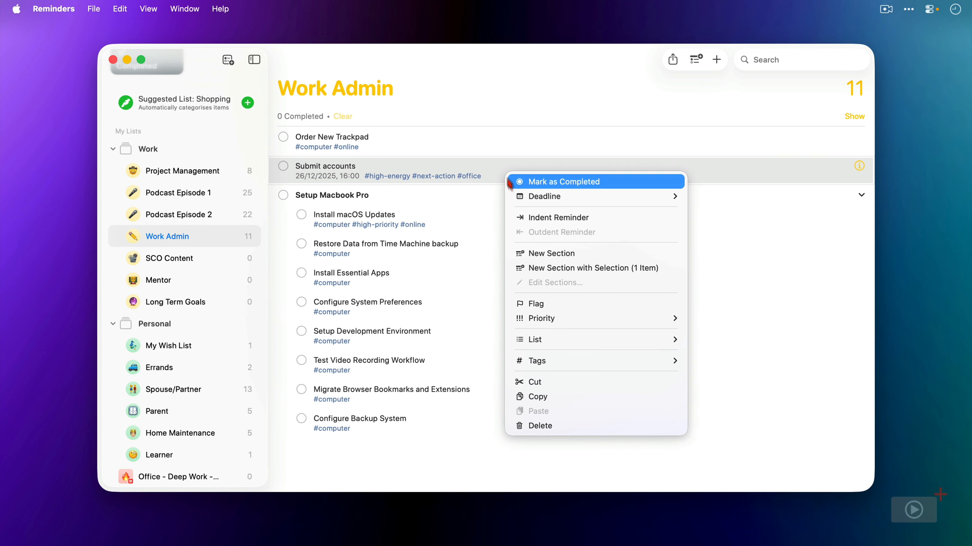
mouse_move(565, 320)
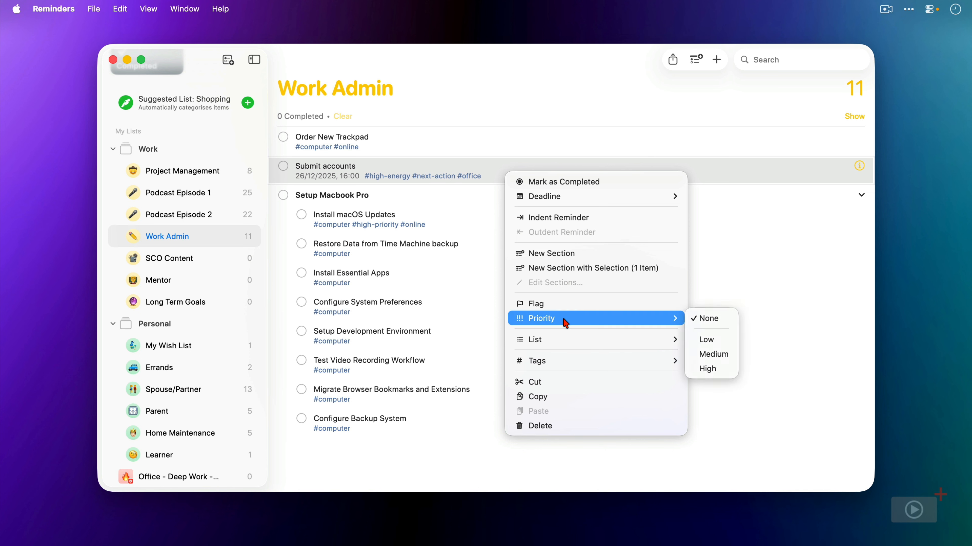
click(704, 369)
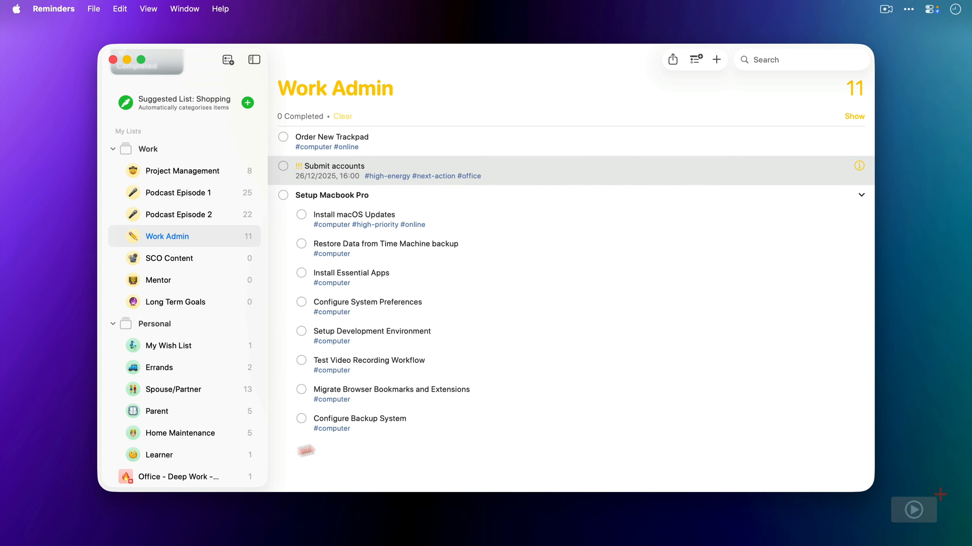
click(174, 479)
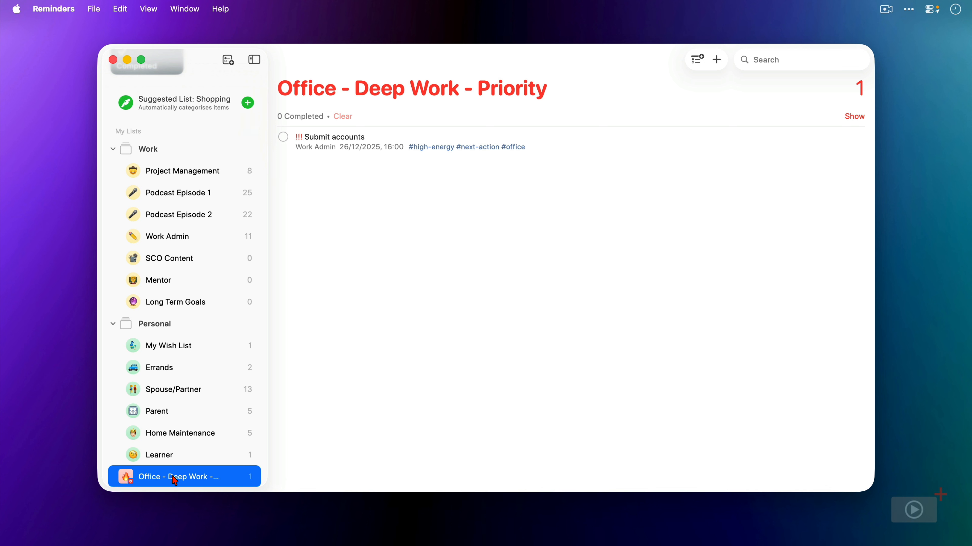
click(174, 479)
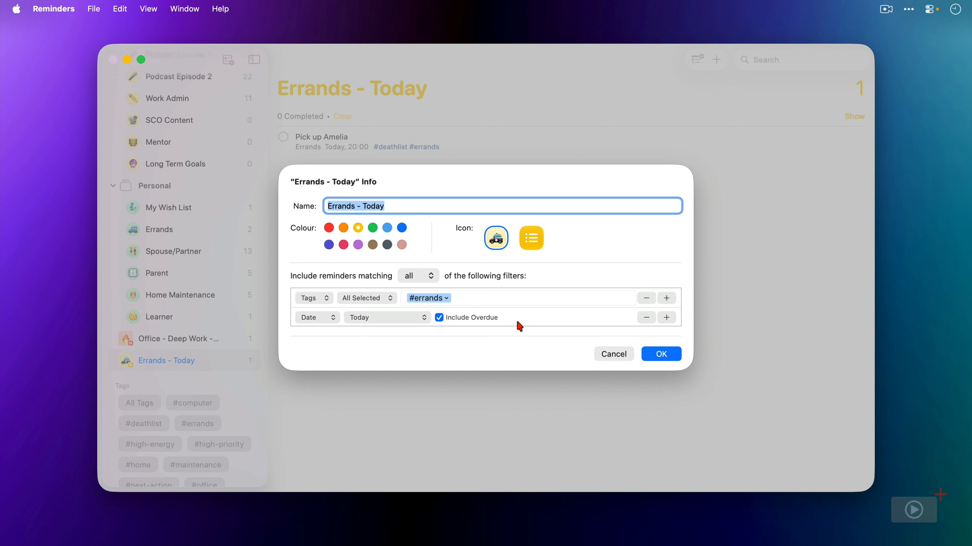
Confirm the Errands - Today smart list settings and compare its contents with the dated #errands reminders in the Parent list
click(675, 354)
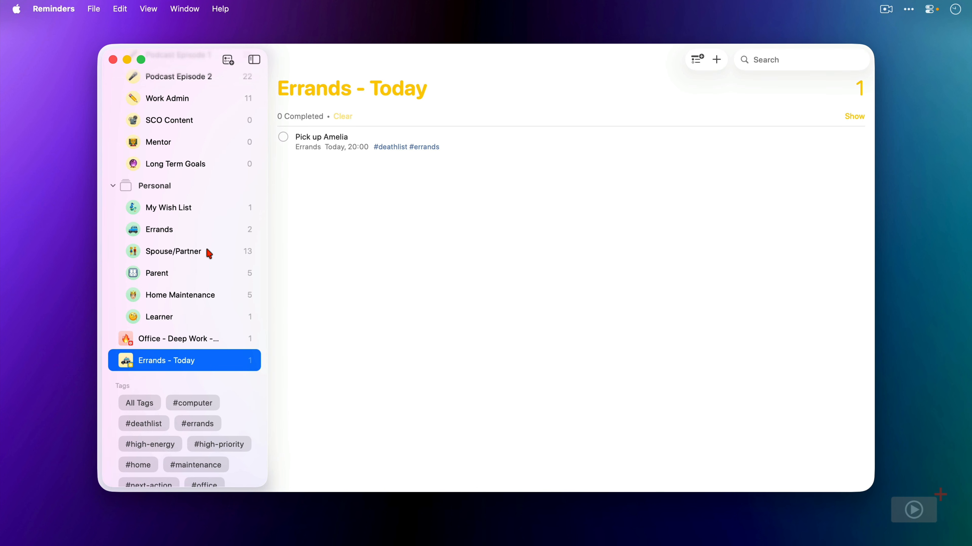
click(178, 275)
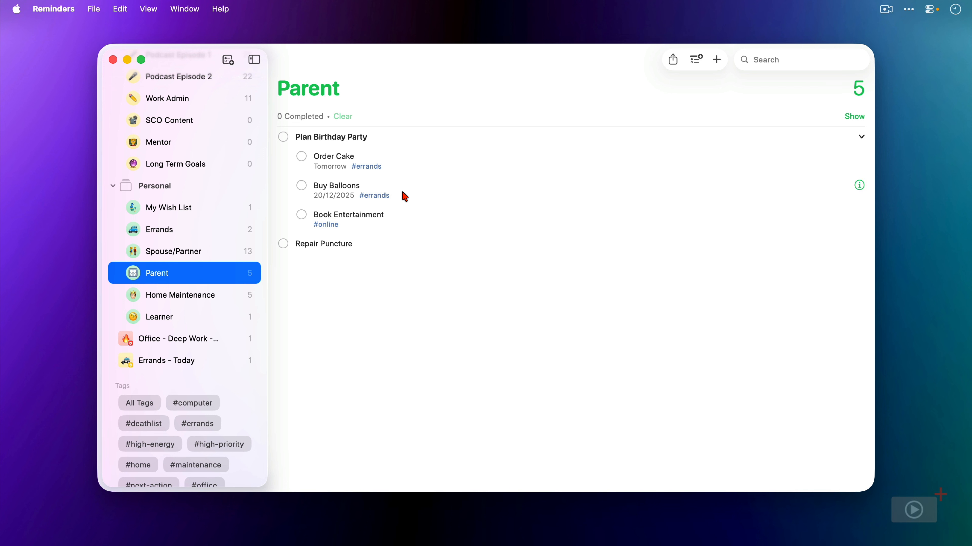
click(198, 363)
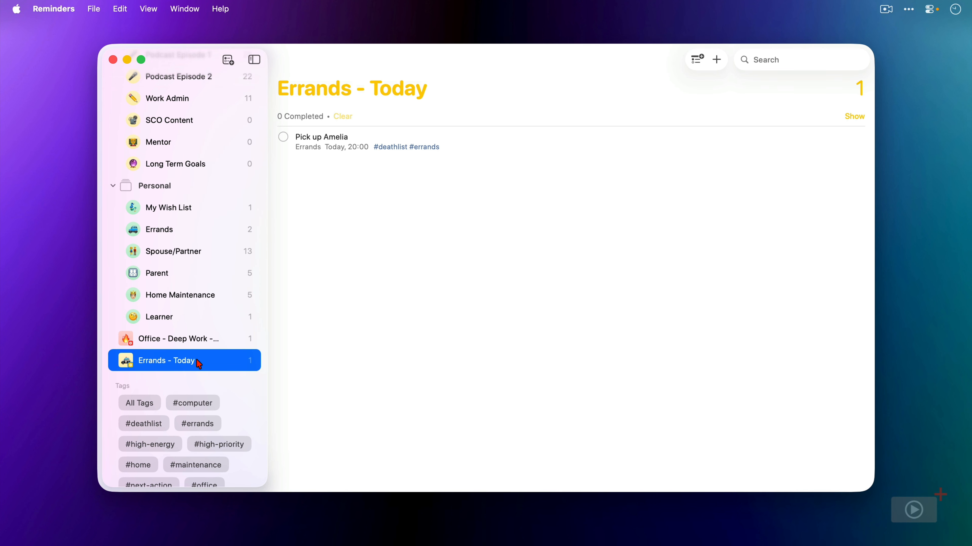
Open the Errands - Today smart list's info and rename the list as Errands - This Week
right_click(198, 363)
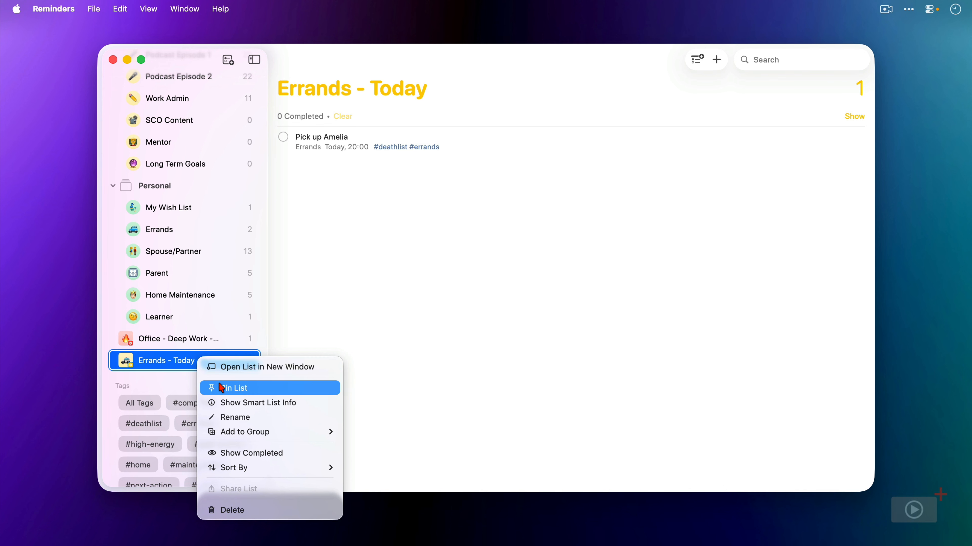
click(237, 402)
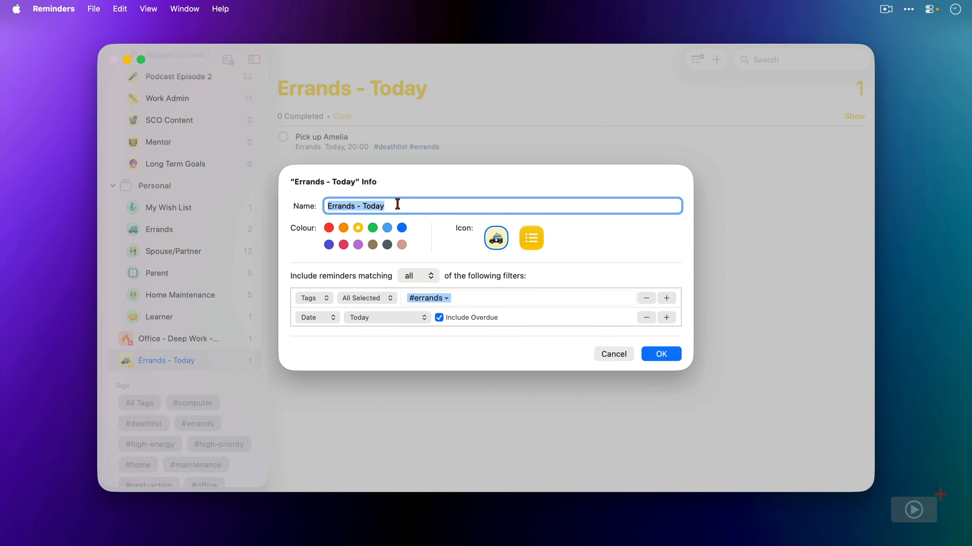
click(396, 204)
key(BackSpace)
key(BackSpace)
key(BackSpace)
key(BackSpace)
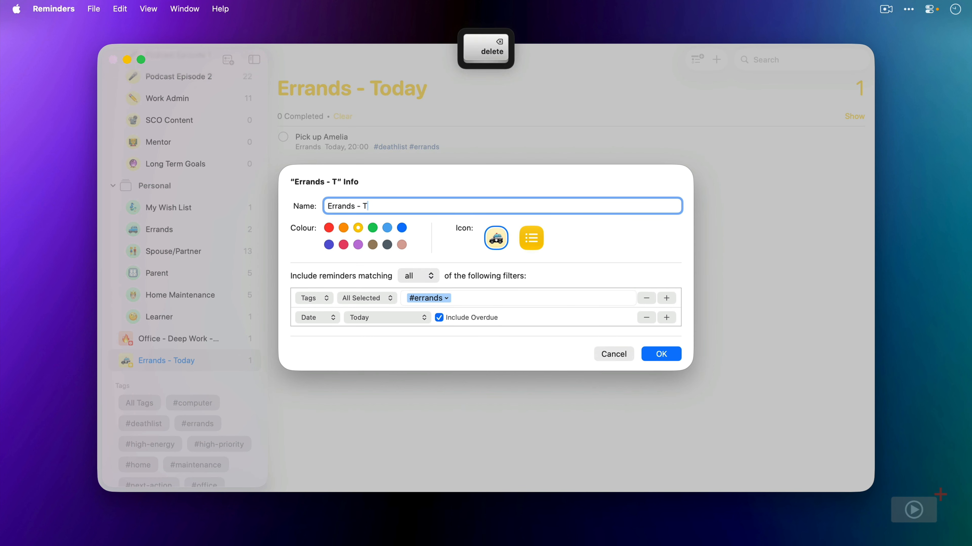
text(his Week)
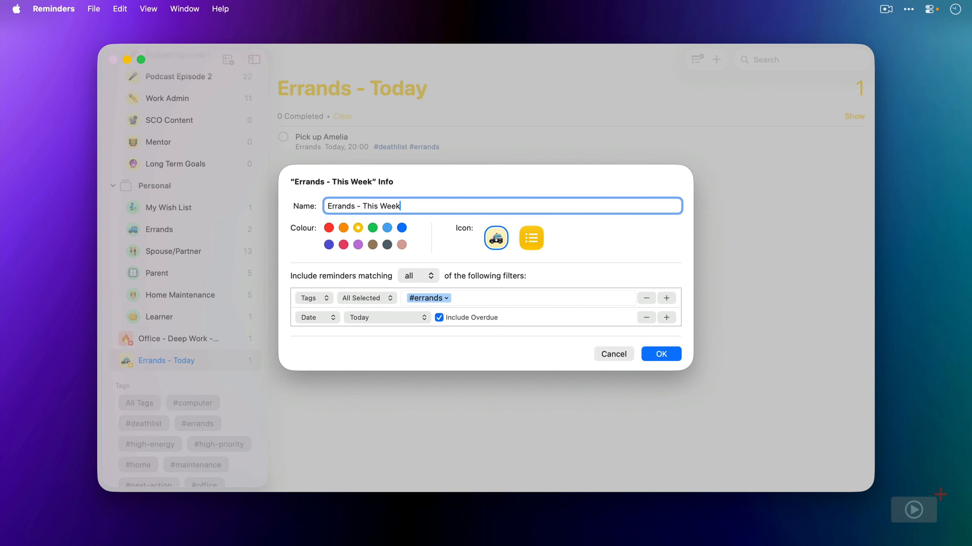
Change the smart list's date filter to a relative range in the next 7 days and save it
click(404, 322)
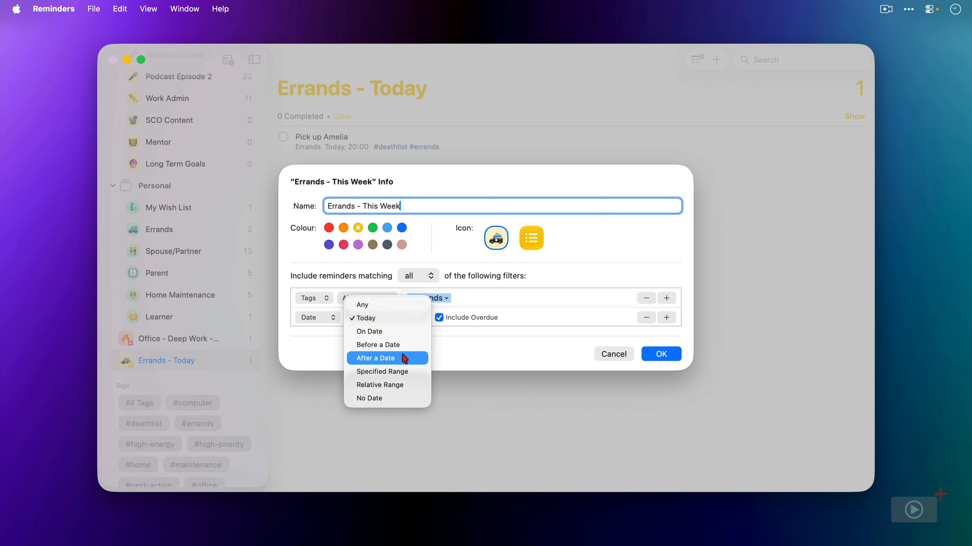
click(402, 372)
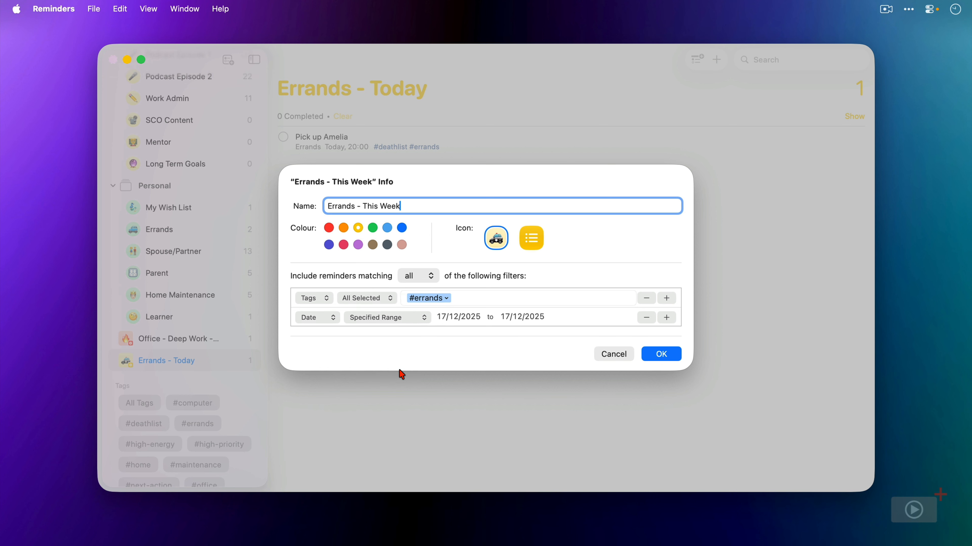
click(406, 321)
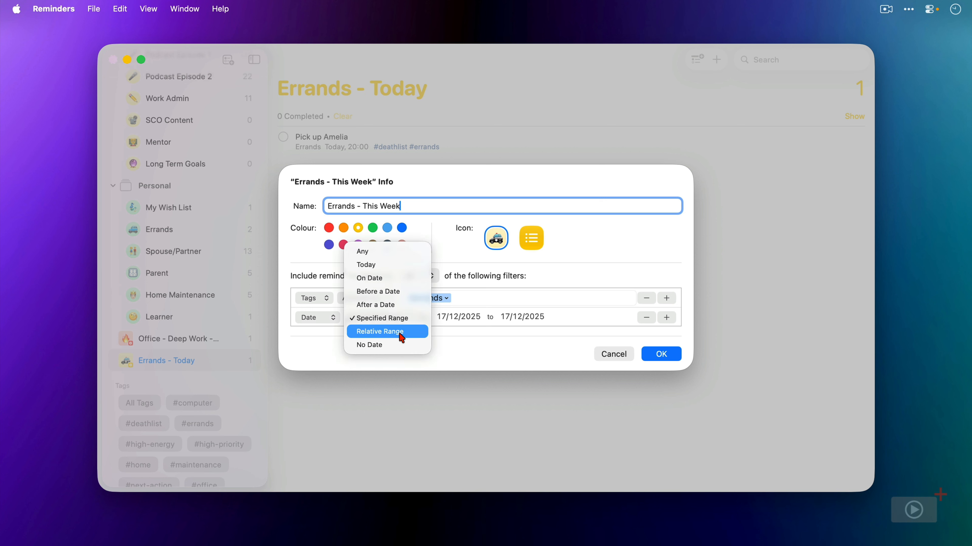
click(403, 332)
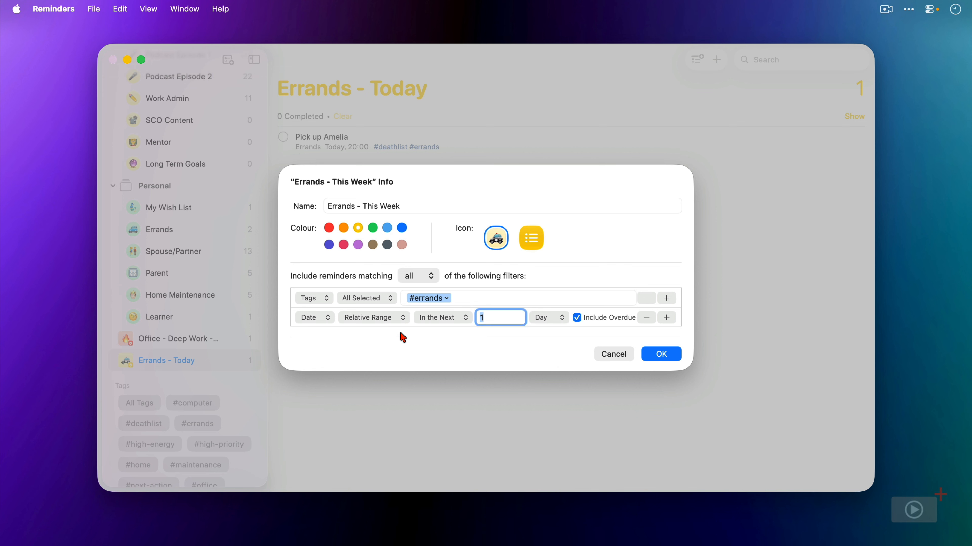
text(7)
click(655, 355)
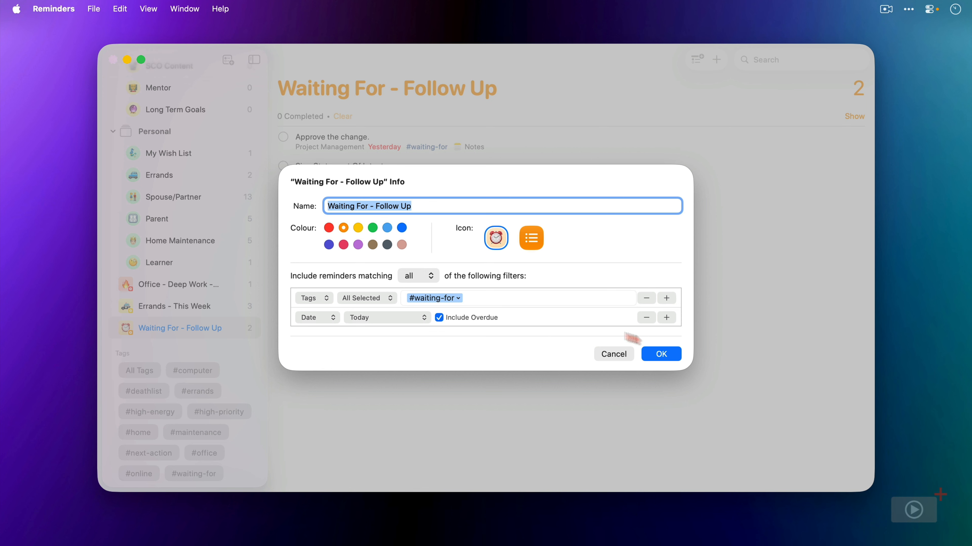
Check and confirm the filter settings of the Waiting For - Follow Up and Quick Wins - 5 Minute Tasks smart lists
click(676, 355)
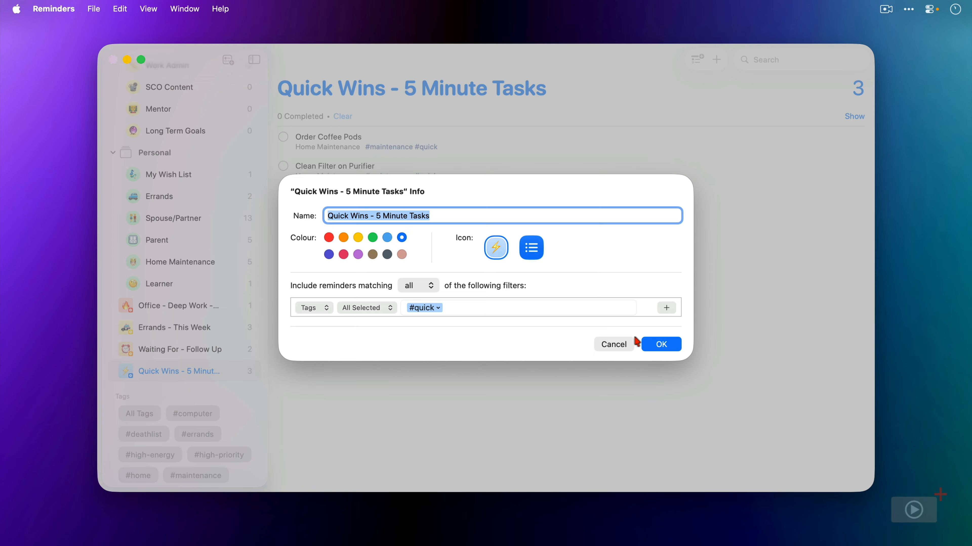
click(655, 346)
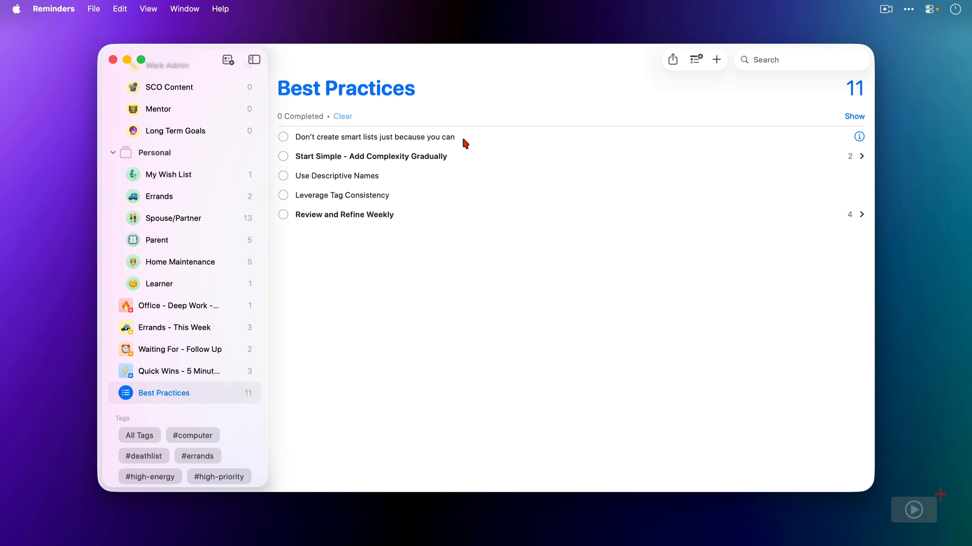
Expand the subtasks of Start Simple - Add Complexity Gradually and Review and Refine Weekly in the Best Practices list
click(521, 156)
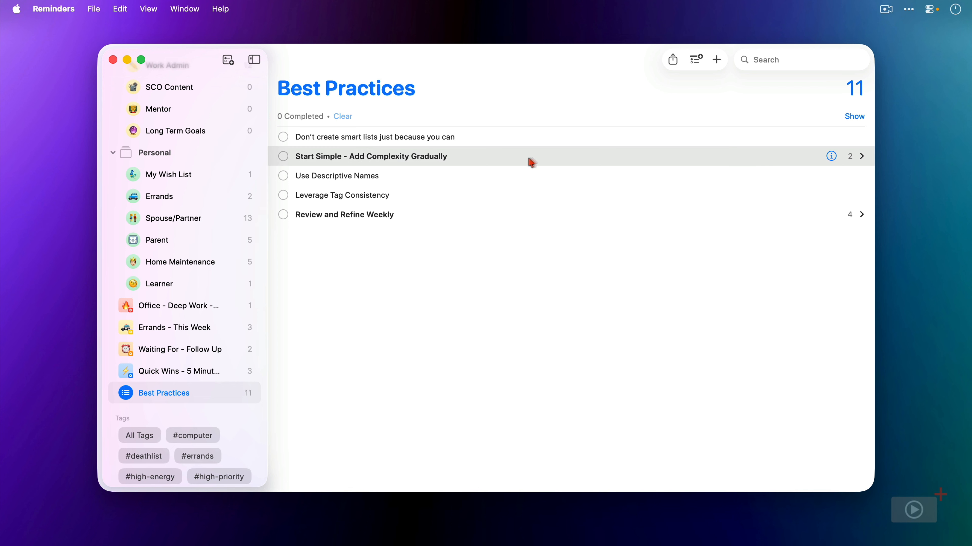
click(861, 156)
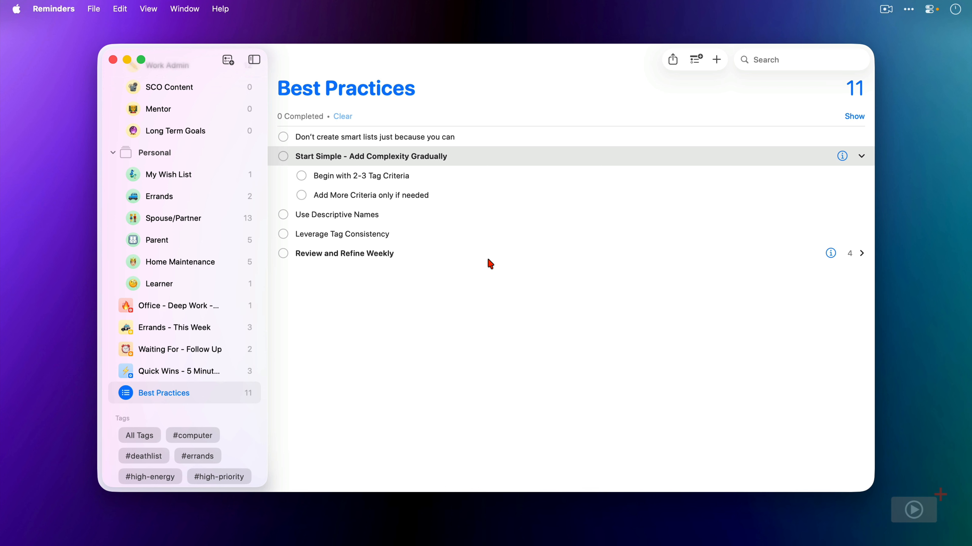
click(861, 254)
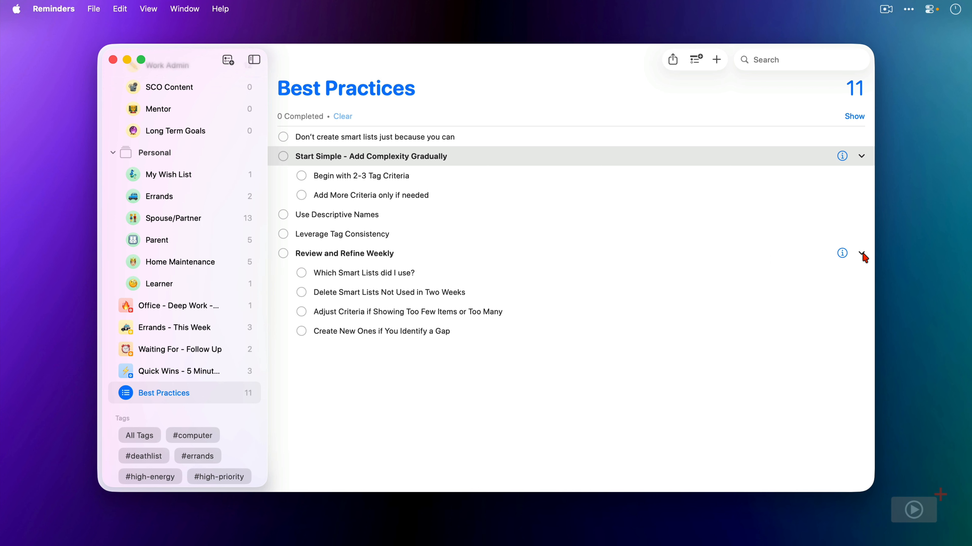